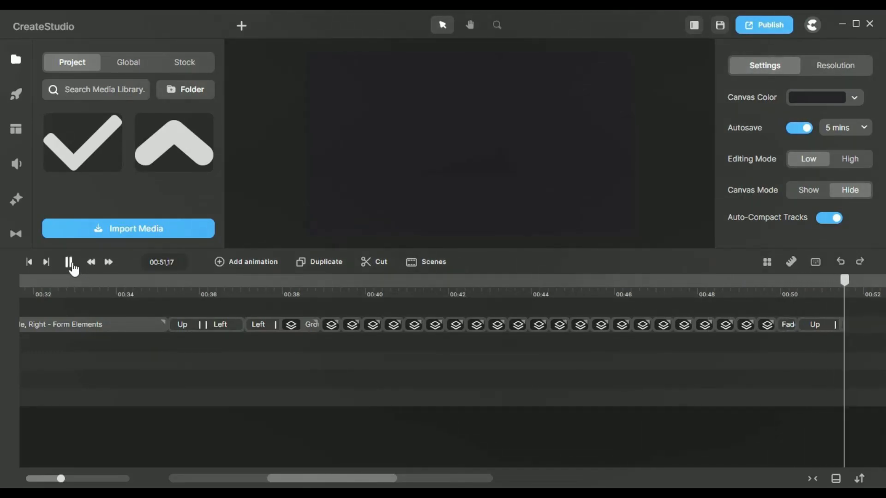
Stop the playback and place the playhead at 00:35,11, where the "Open-source and" text scene begins
left_click(69, 263)
left_click(170, 288)
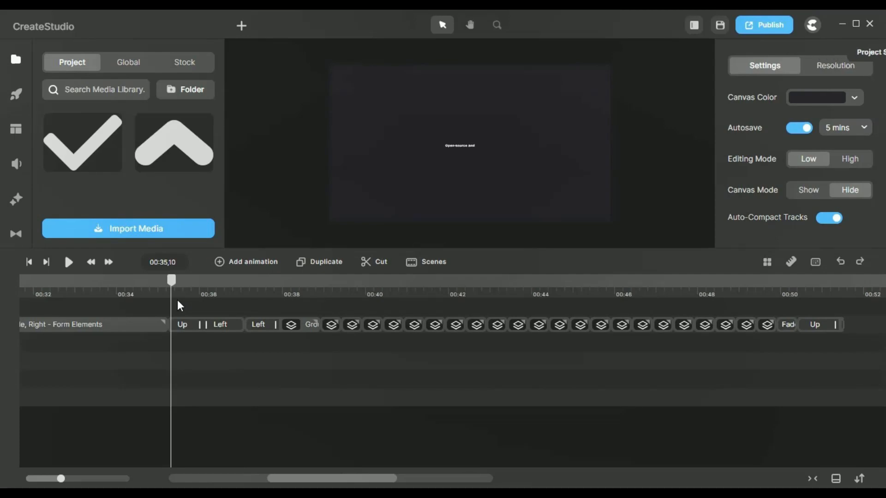
left_click(162, 288)
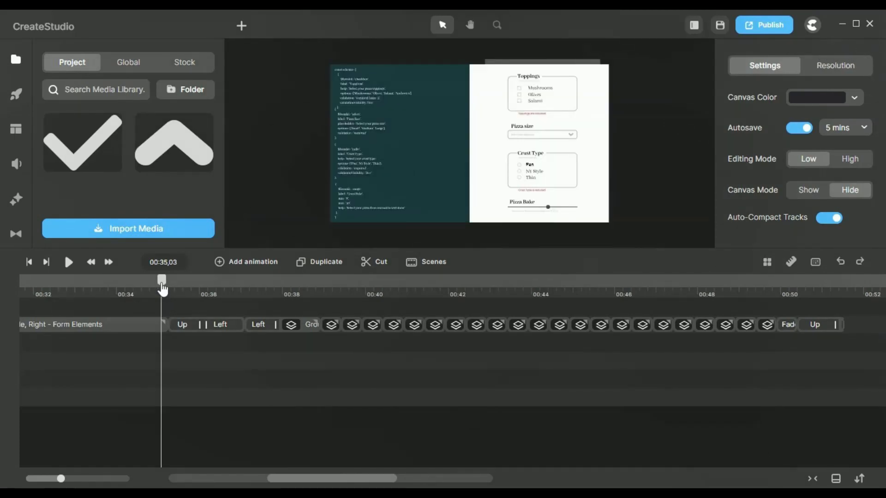
left_click_drag(162, 288, 173, 291)
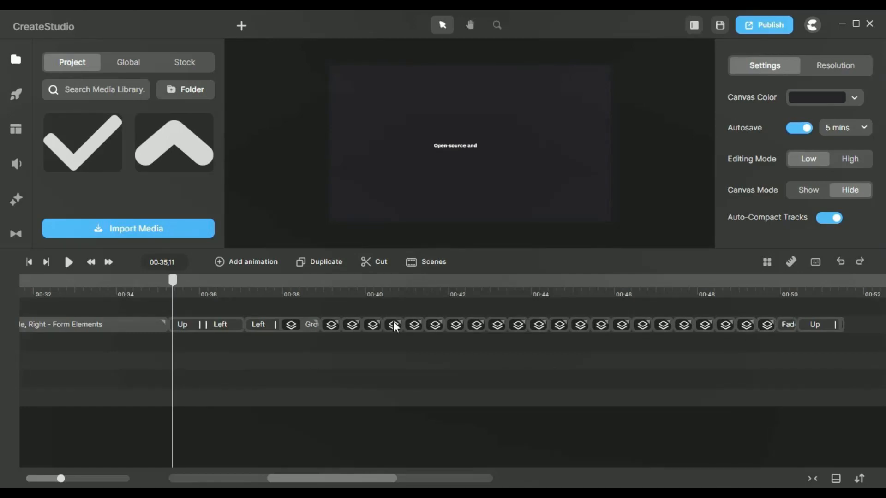
Zoom in on the timeline around the "Open-source and free to use" group and scrub through its Up and Left animations to 00:36,19
left_click(210, 325)
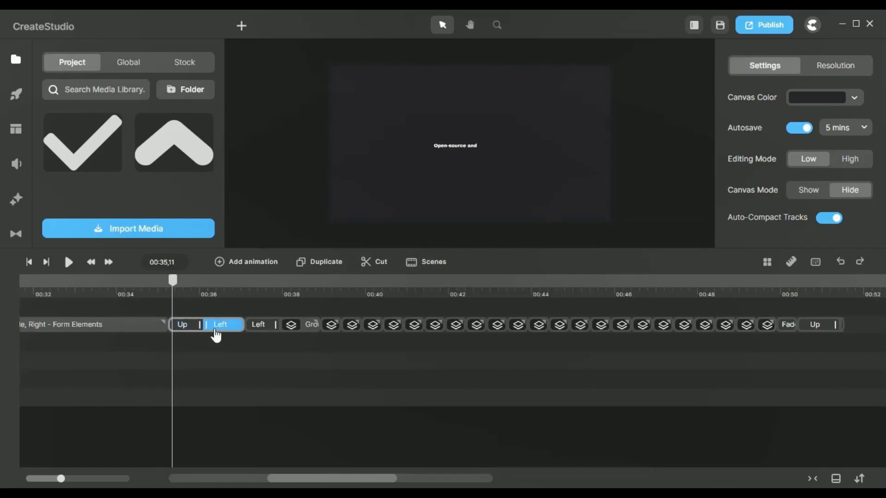
left_click(215, 330)
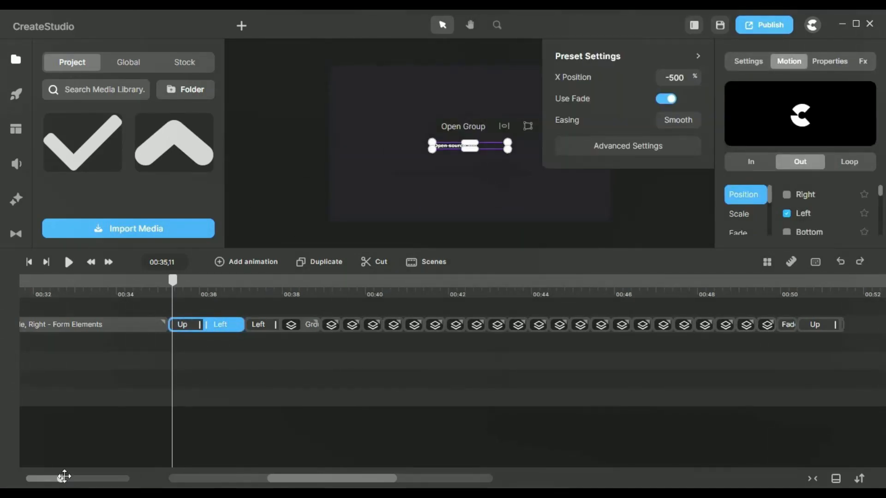
left_click_drag(59, 479, 106, 479)
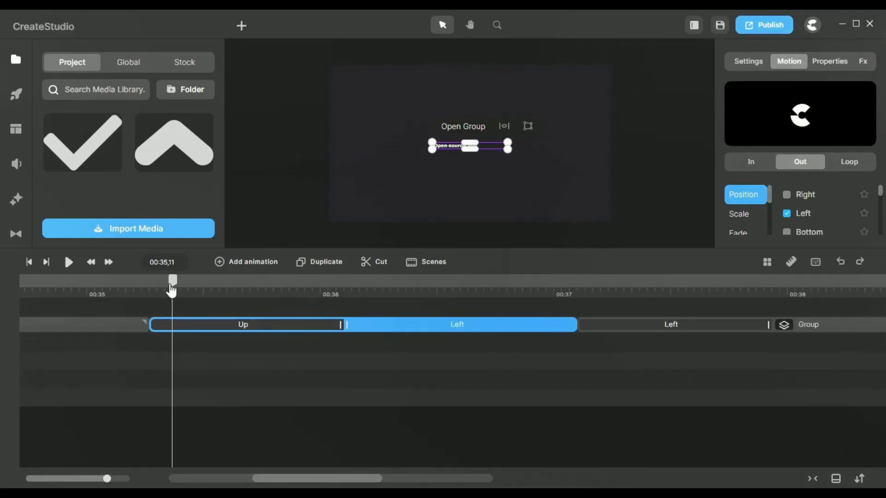
left_click_drag(174, 282, 344, 331)
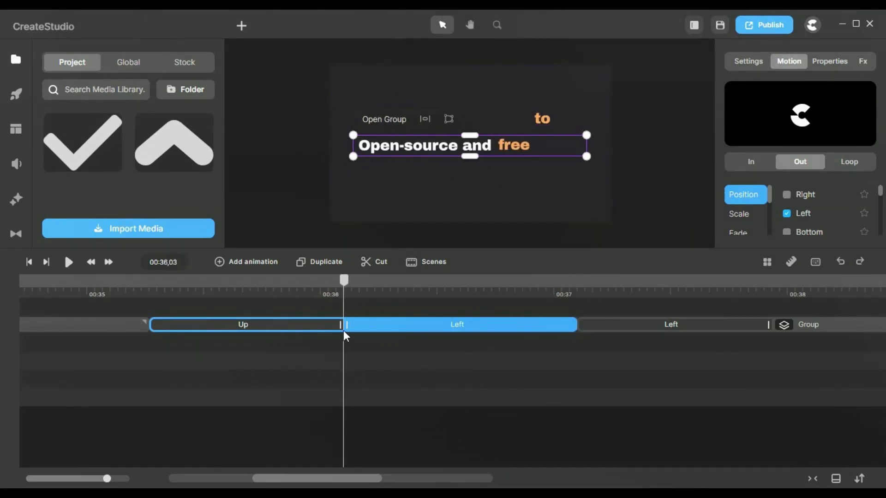
left_click(23, 99)
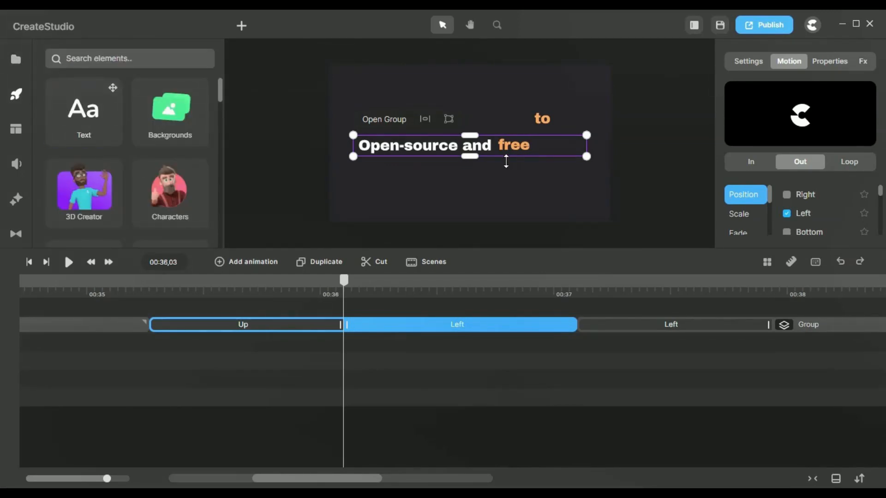
left_click(468, 280)
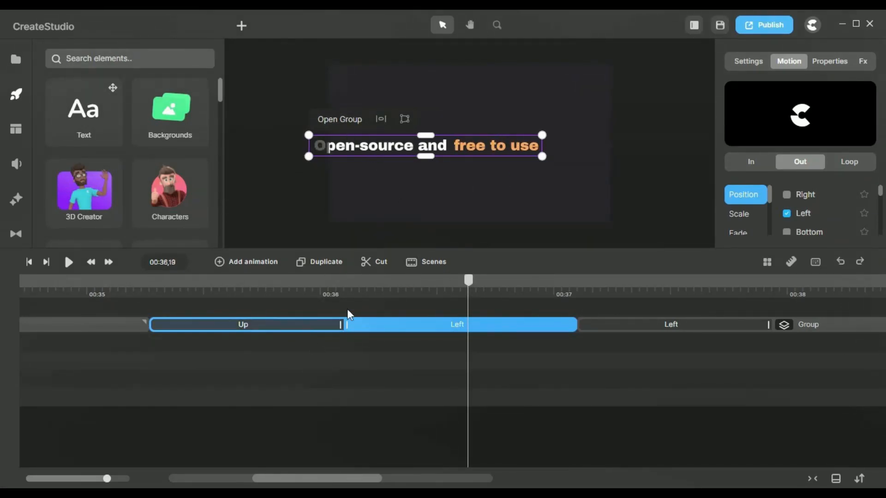
Open the "Open-source and free to use" group and scrub its timeline to 00:01,09 to review the "free to use" text animation
left_click(339, 119)
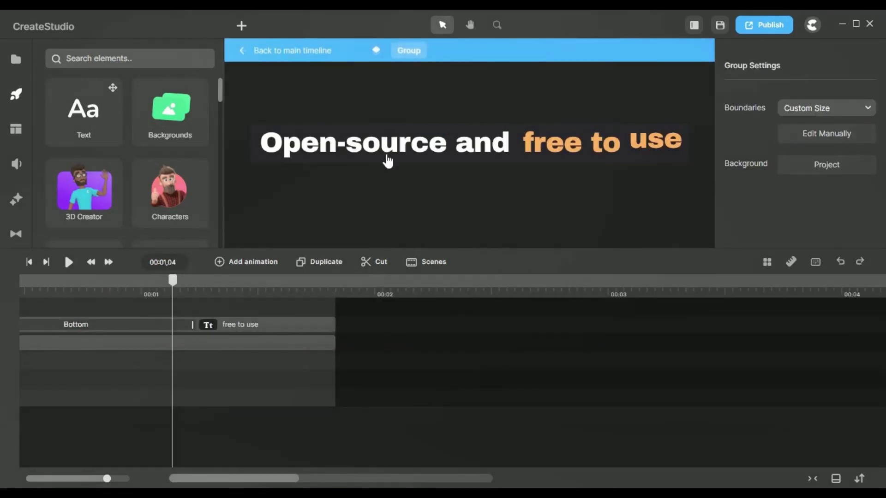
left_click(409, 144)
left_click(609, 159)
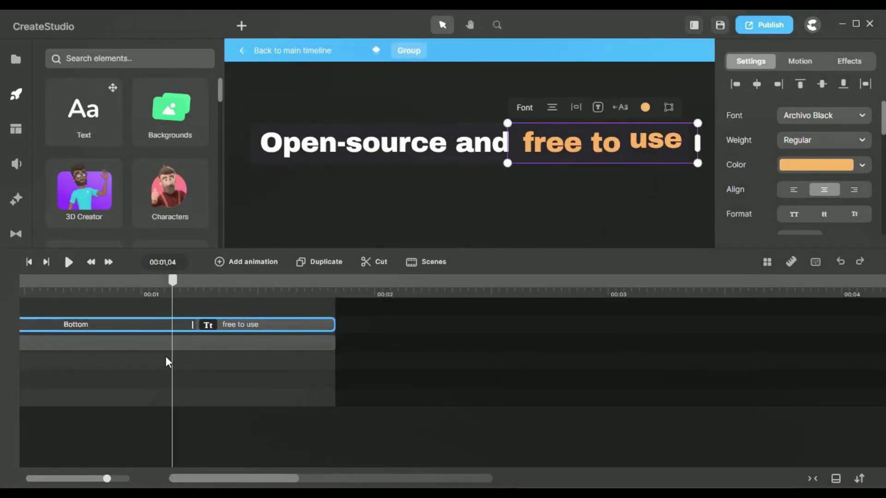
scroll(145, 376, "left", 3)
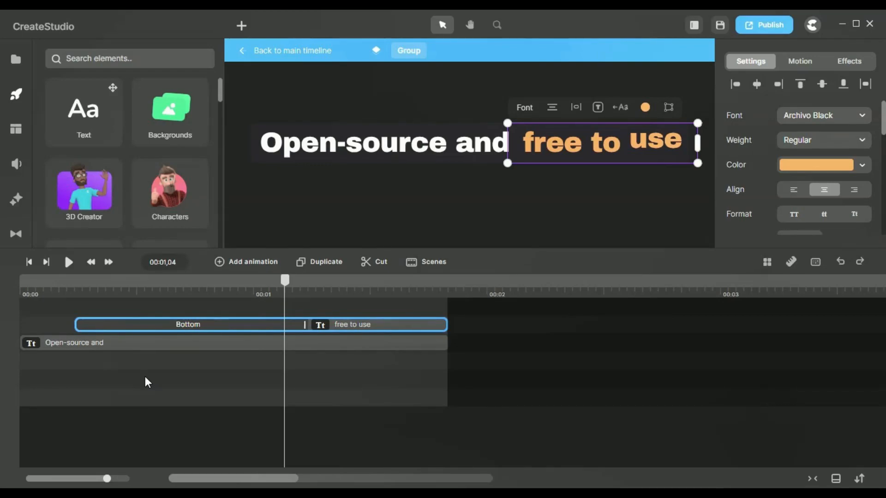
left_click_drag(40, 281, 318, 306)
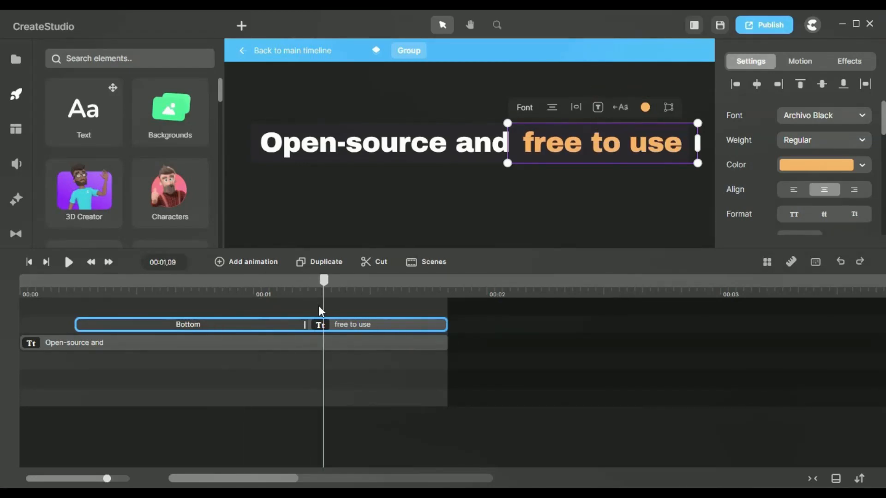
Inspect the preset settings of the Bottom entrance animation on the "free to use" text and return to the main timeline
left_click(280, 329)
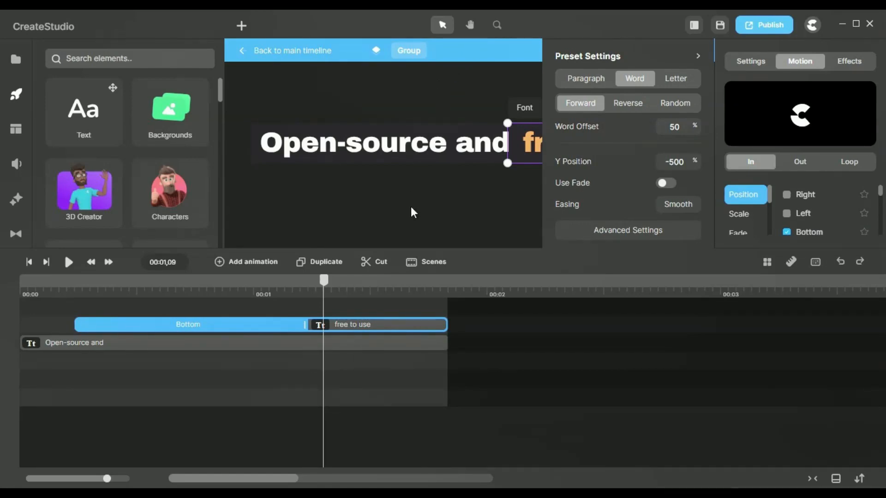
left_click(439, 128)
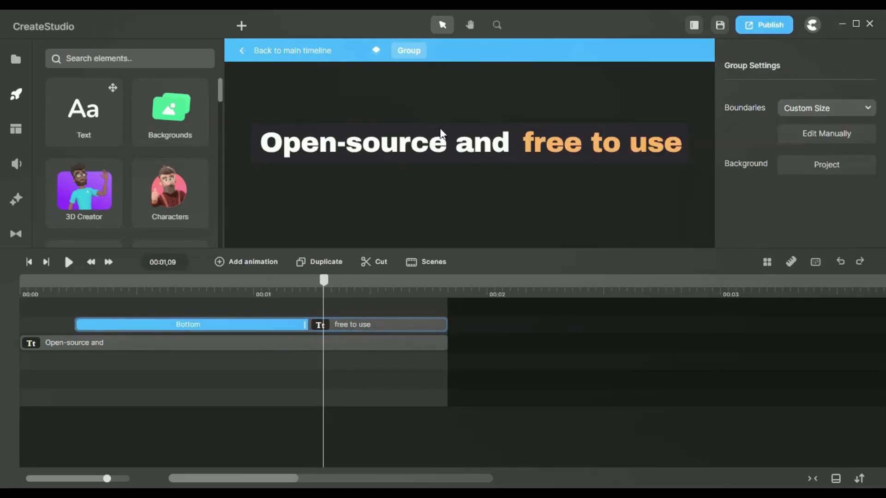
left_click(234, 329)
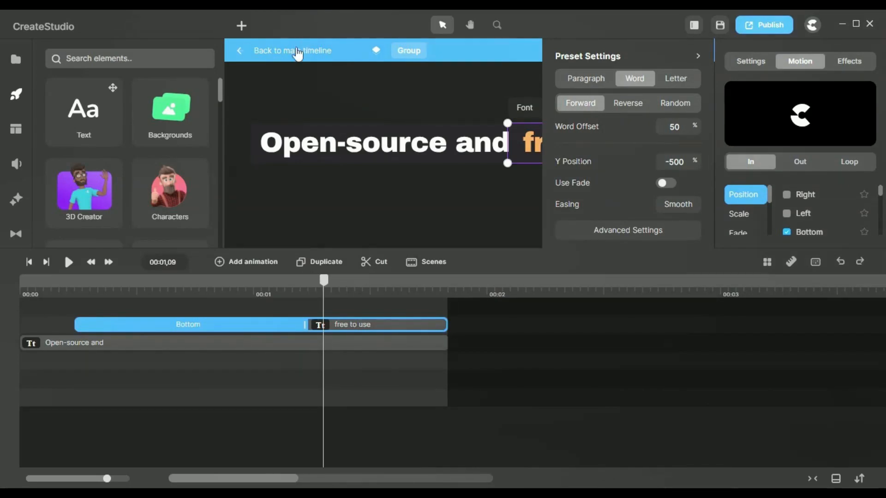
left_click(298, 54)
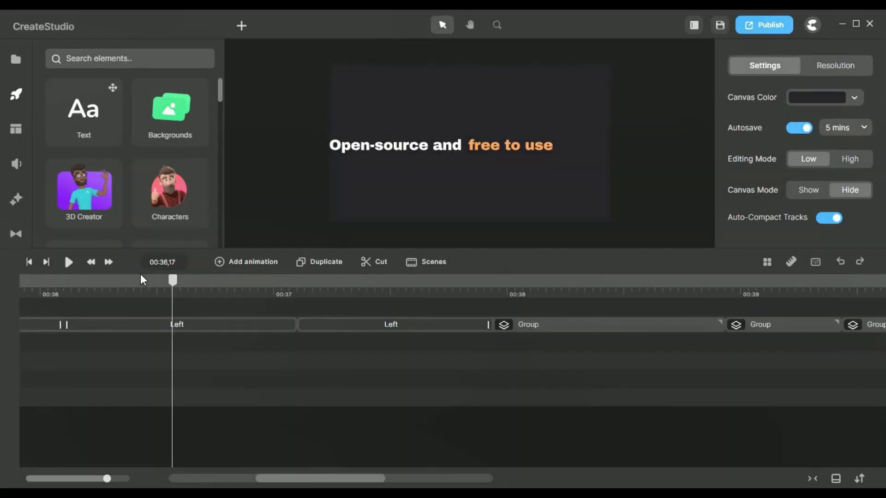
Review how the "Open-source and free to use" group's Up and Left animations play on the main timeline, ending at 00:35,21
scroll(184, 336, "left", 4)
scroll(184, 337, "left", 1)
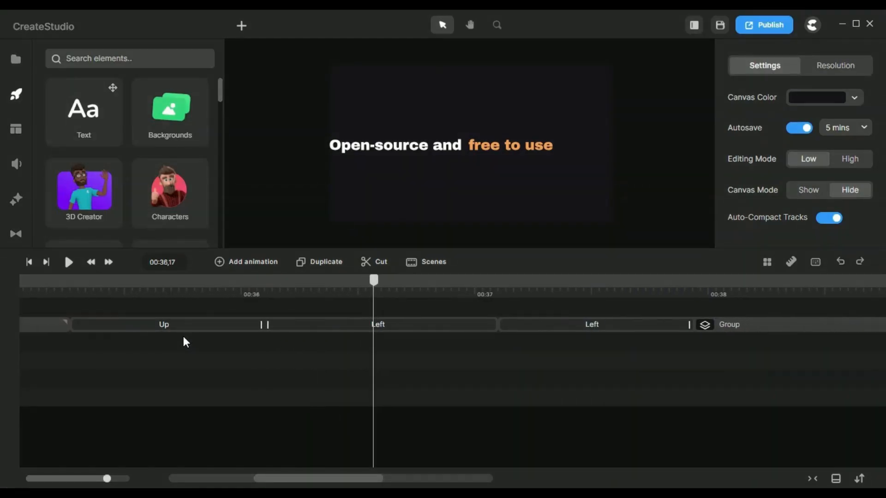
left_click(330, 325)
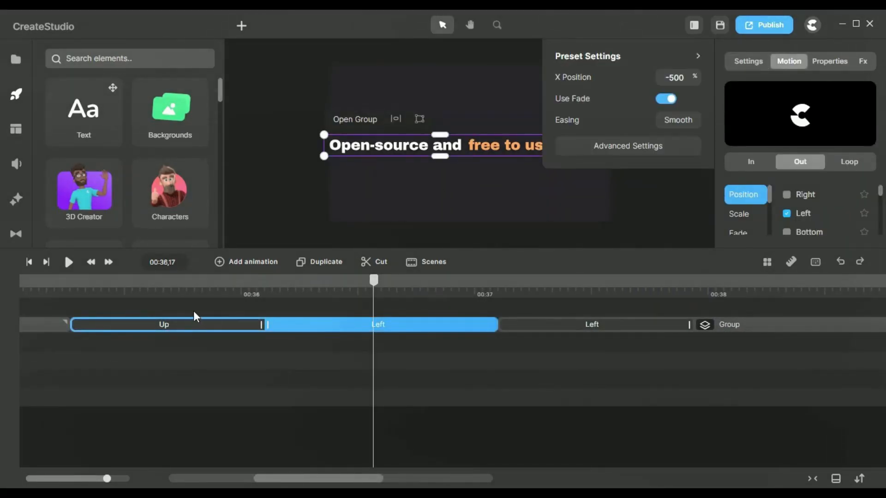
left_click_drag(145, 290, 170, 308)
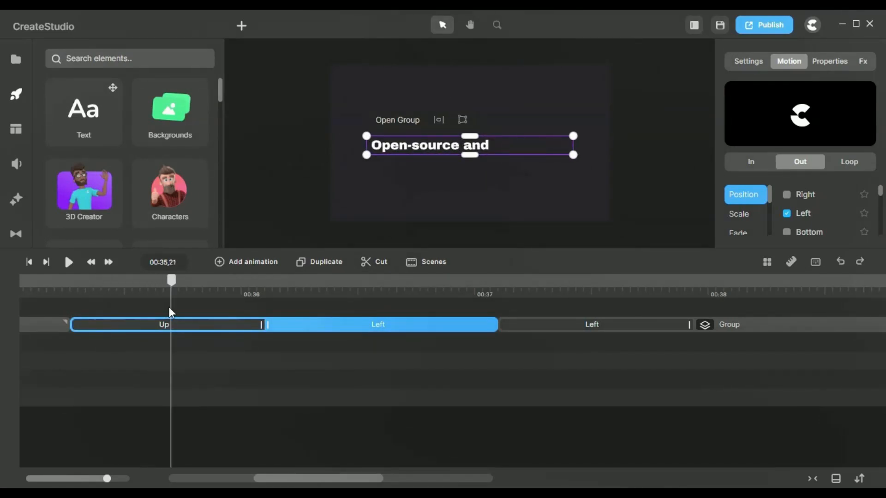
left_click(176, 326)
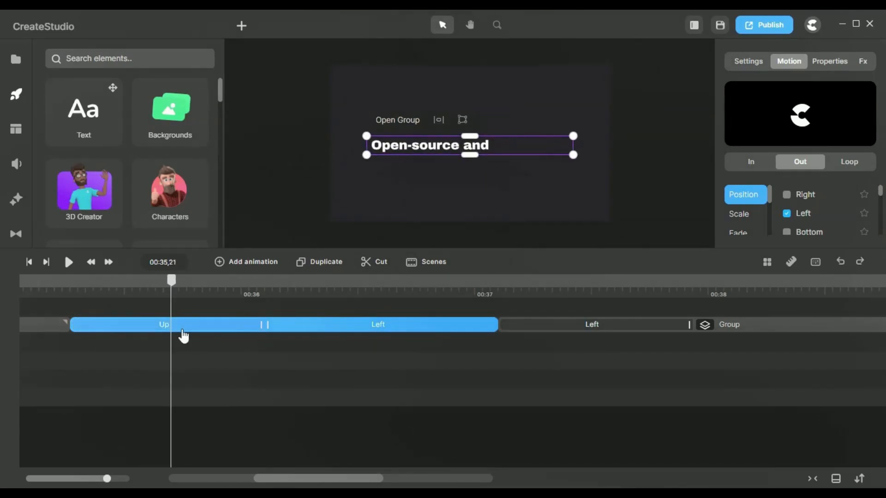
left_click(466, 290)
left_click(478, 325)
left_click_drag(466, 281, 178, 298)
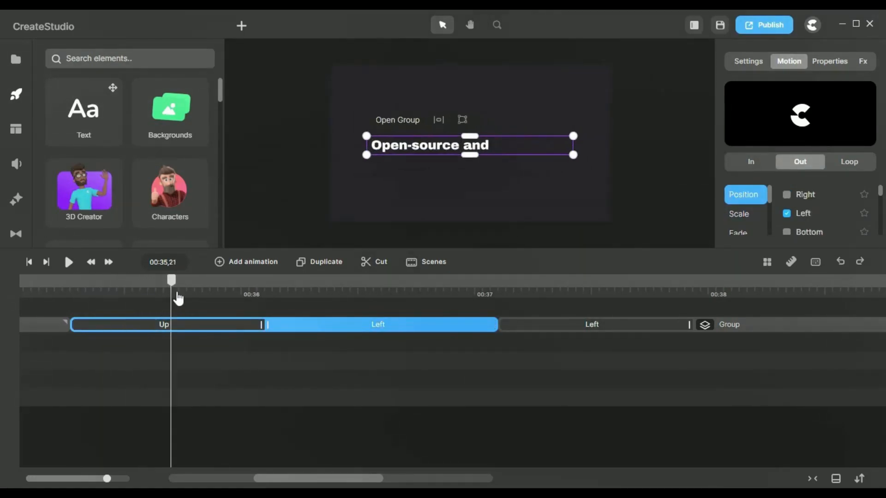
Inspect the group's Up entrance animation among the Scale motion presets
left_click(197, 329)
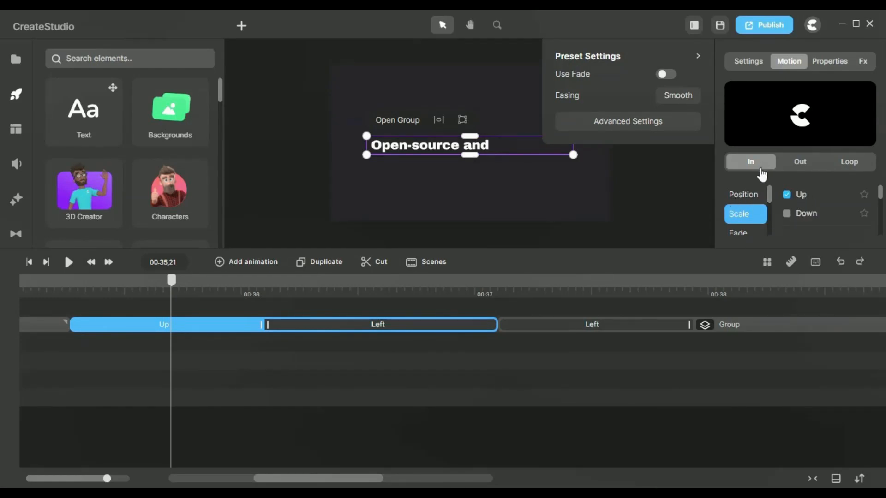
left_click(747, 221)
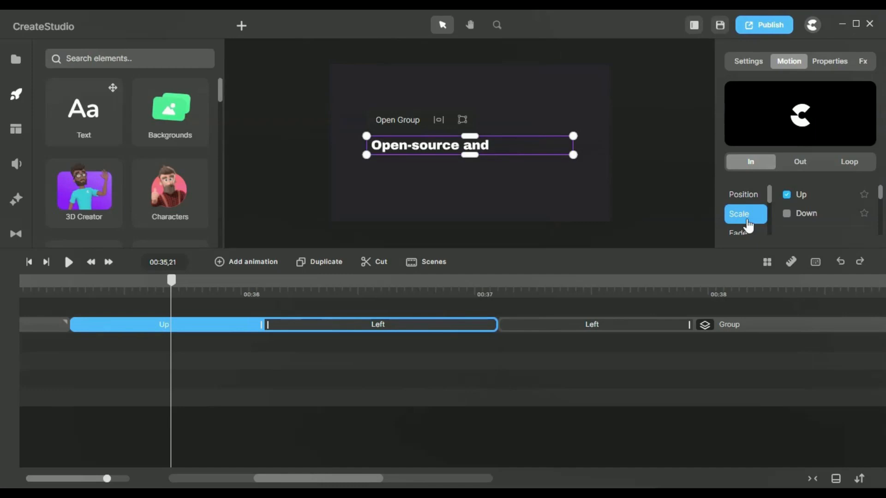
left_click(806, 195)
Move the playhead to 00:36,08 and inspect the group's Left exit animation among the Position motion presets
left_click(303, 286)
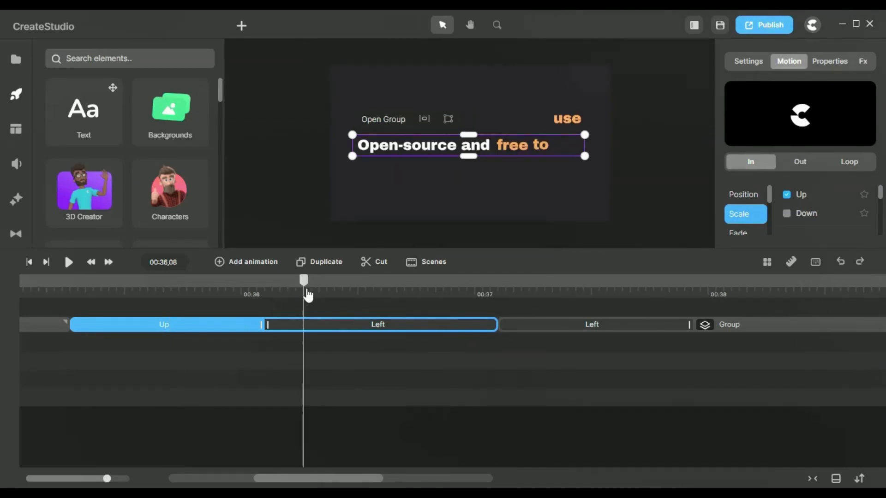
left_click(352, 331)
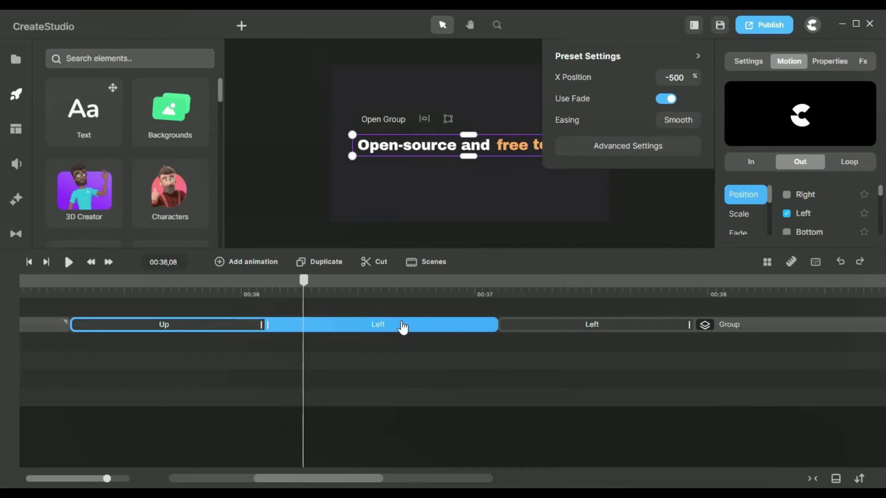
left_click(744, 201)
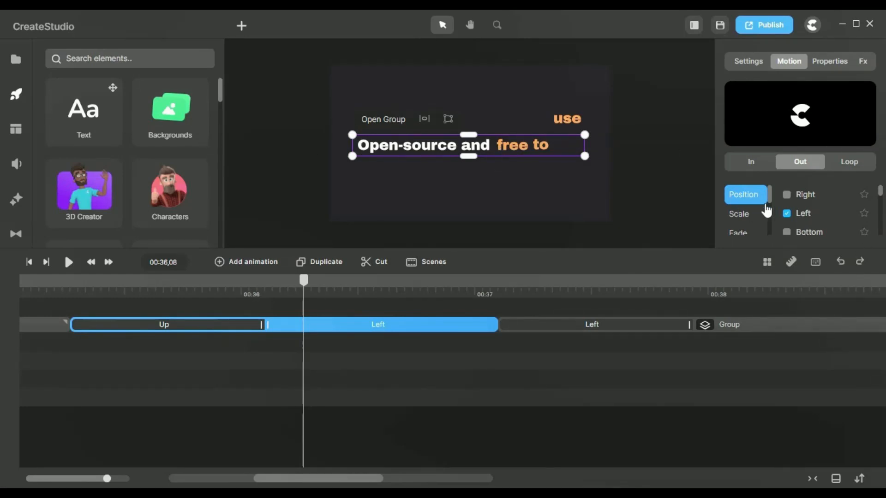
left_click(811, 216)
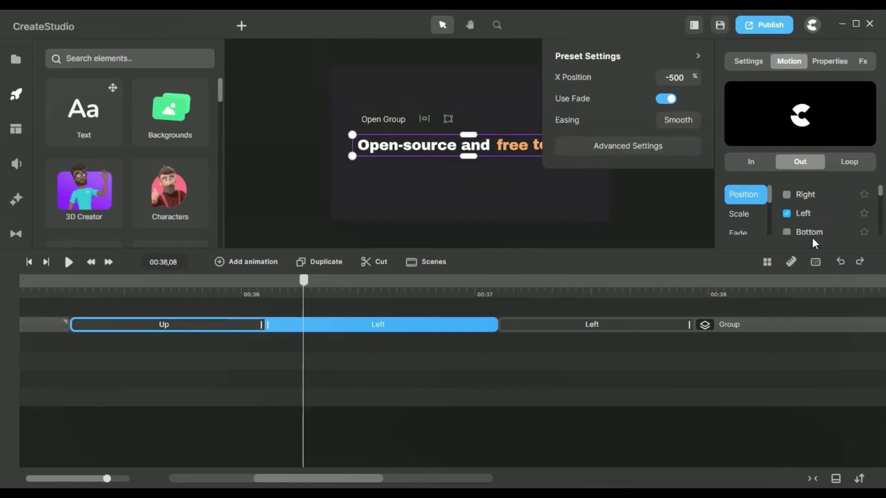
Scrub to the "But wait, theres more!" group and inspect the preset settings of its Left entrance animation
scroll(403, 411, "right", 10)
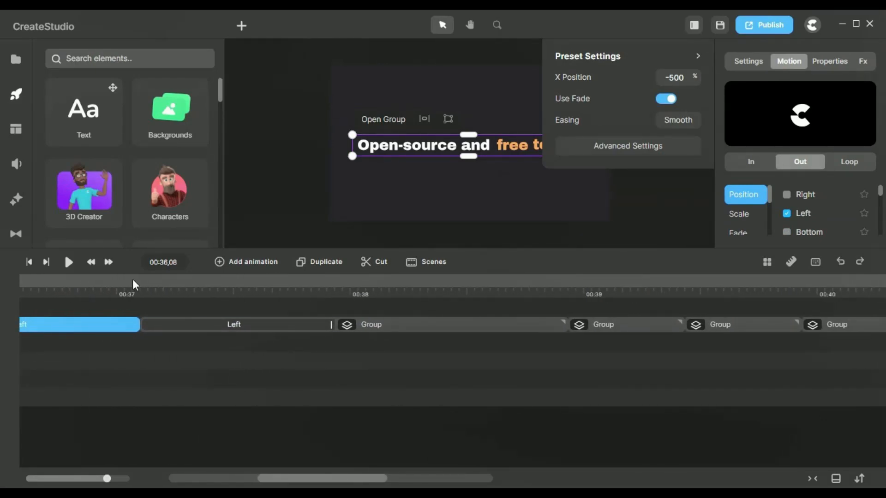
left_click(125, 289)
left_click_drag(128, 288, 441, 289)
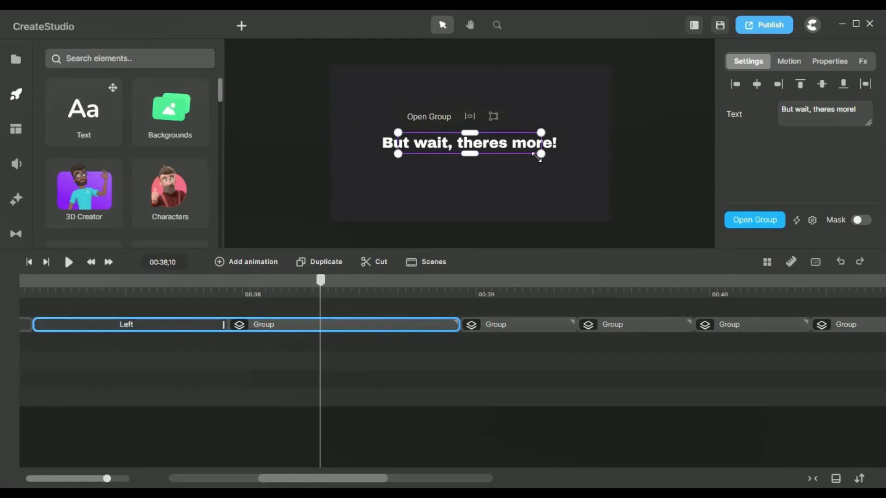
left_click(156, 328)
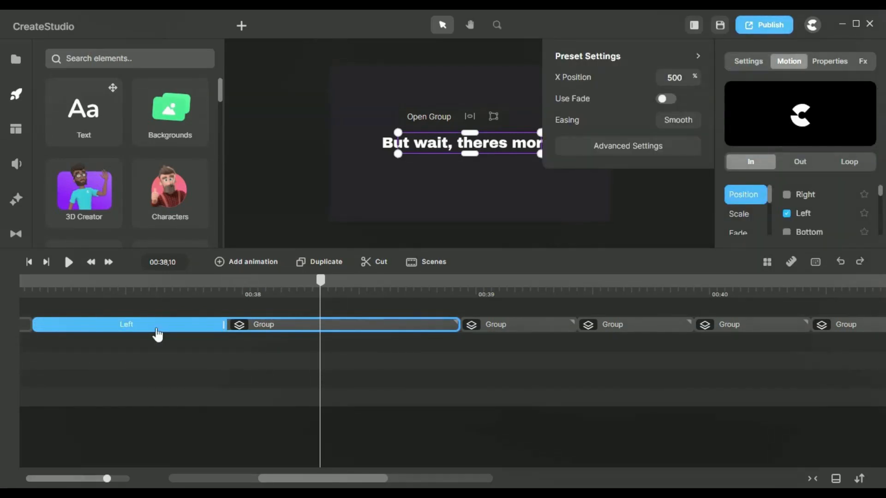
Compare the first group's Left exit with the following Left entrance, scrubbing from 00:36,23 to the "24+ form inputs" text at 00:39,03
left_click_drag(328, 280, 148, 296)
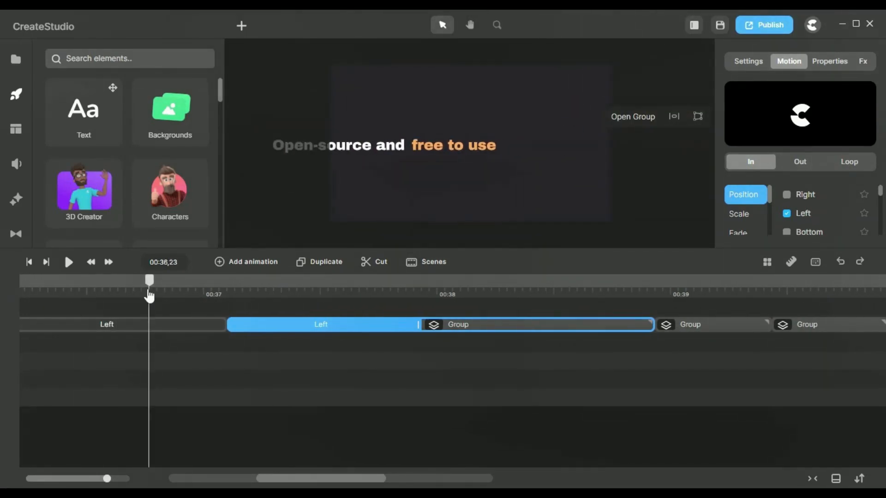
left_click(162, 323)
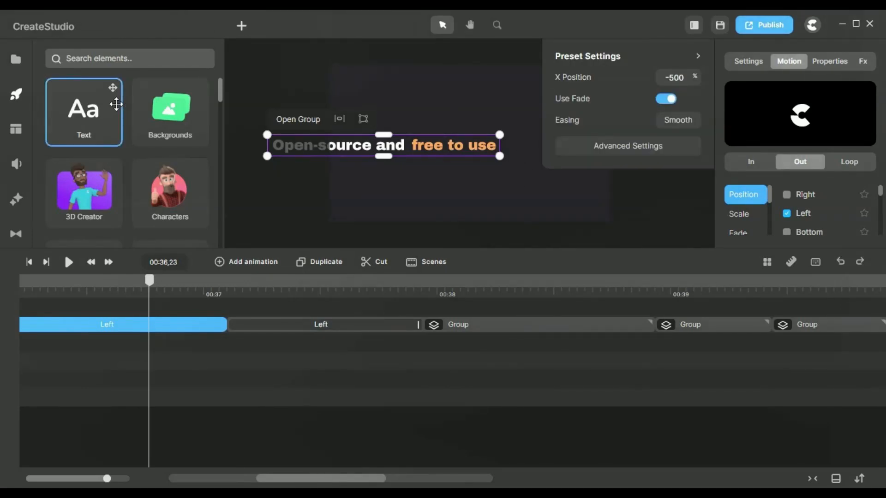
left_click_drag(236, 288, 520, 300)
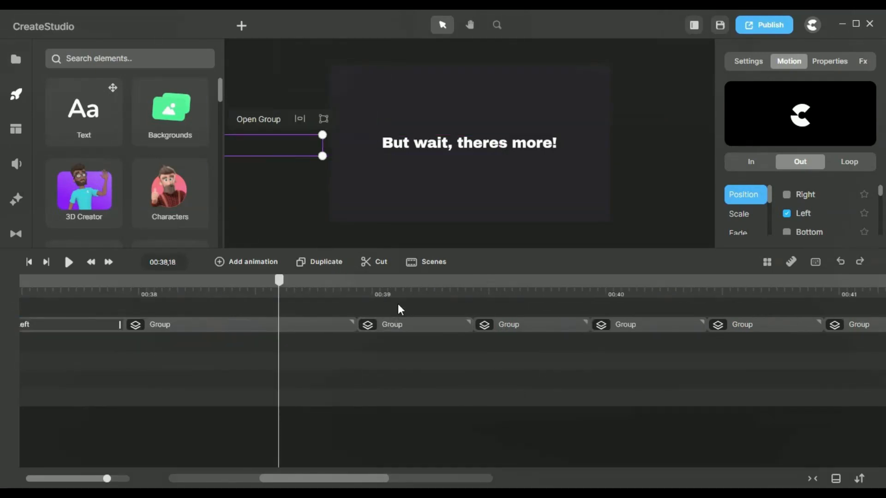
left_click(395, 293)
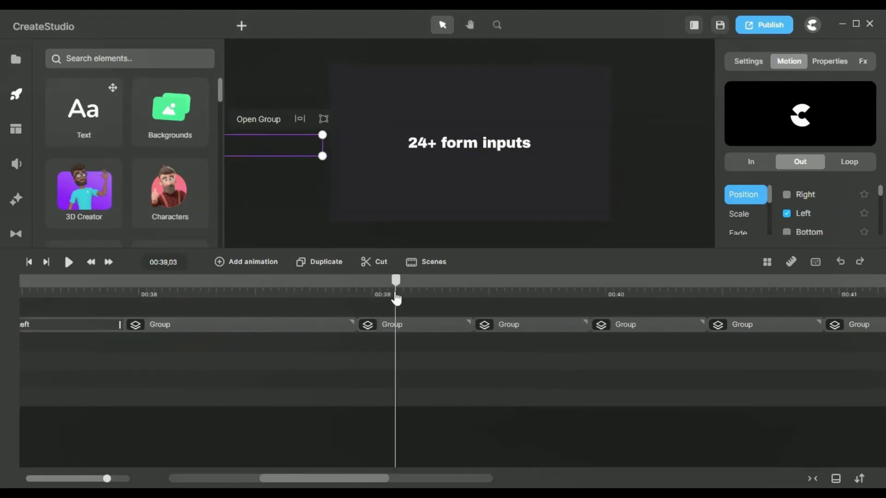
Scrub through the short text groups from 00:38,28 to "Modify slots" and back to 00:43,28, selecting the "Error Handling" group
left_click_drag(395, 298, 357, 295)
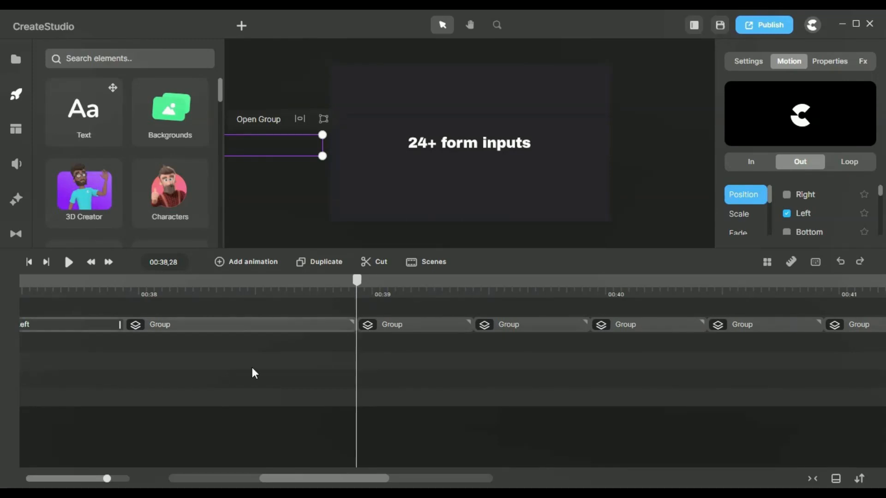
left_click_drag(104, 477, 80, 478)
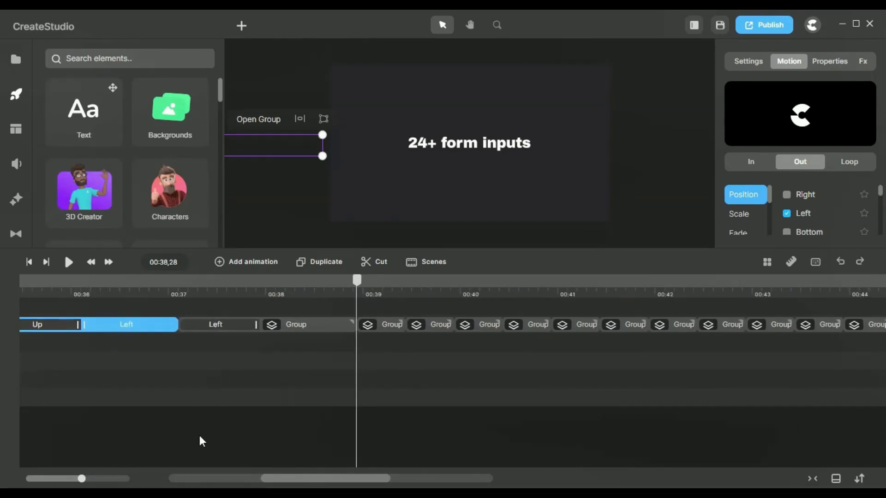
scroll(400, 383, "right", 4)
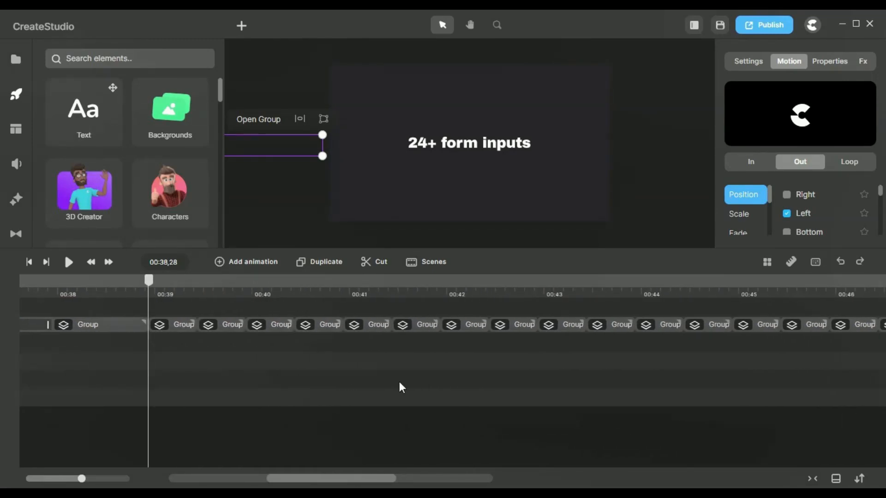
left_click(399, 383)
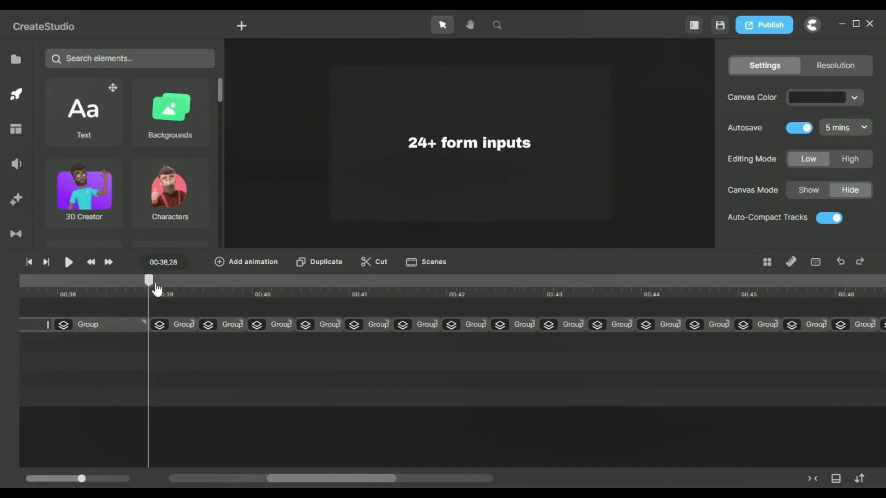
left_click_drag(154, 287, 881, 268)
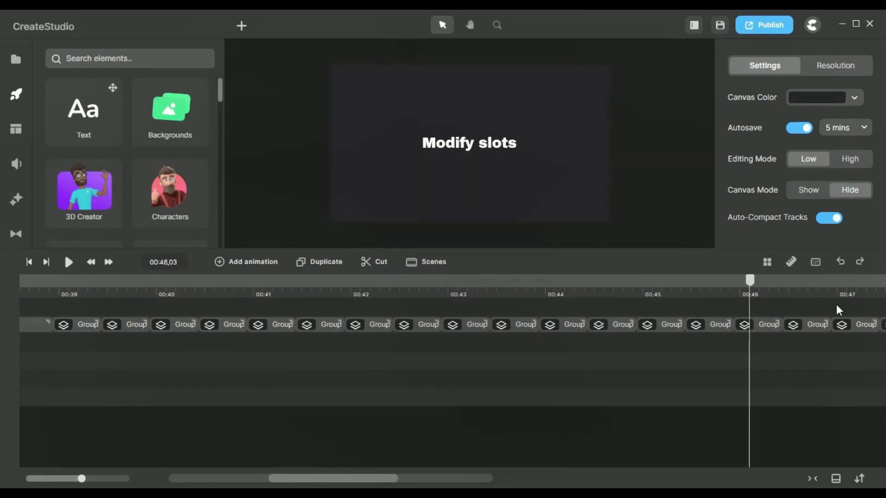
scroll(626, 407, "right", 2)
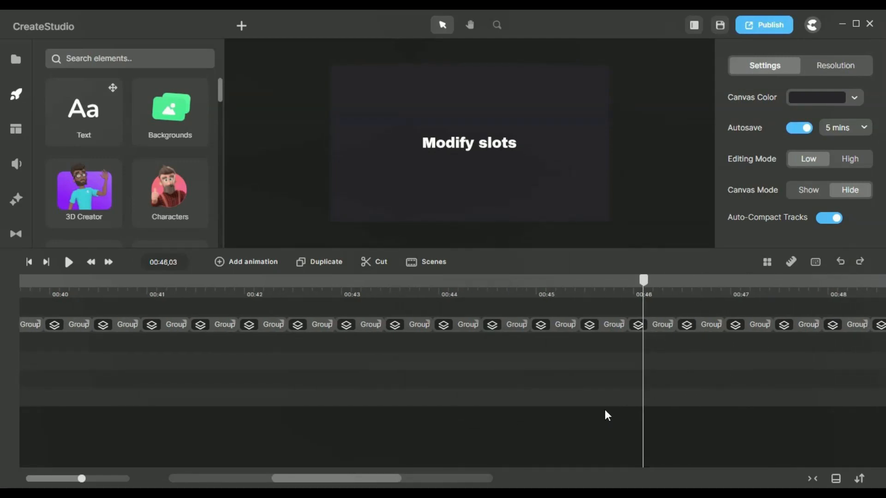
left_click_drag(642, 287, 380, 318)
left_click(378, 319)
Move the playhead back to 00:39,03, select the "24+ form inputs" group and save the project
scroll(379, 321, "left", 6)
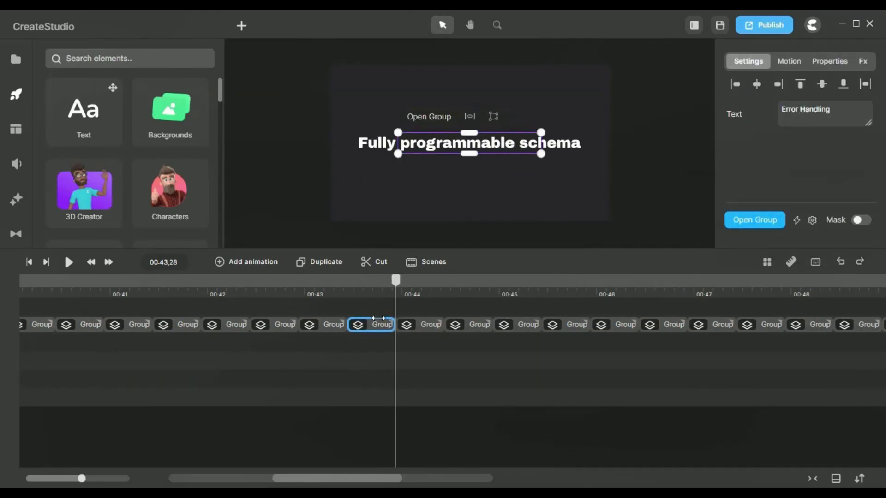
left_click(166, 287)
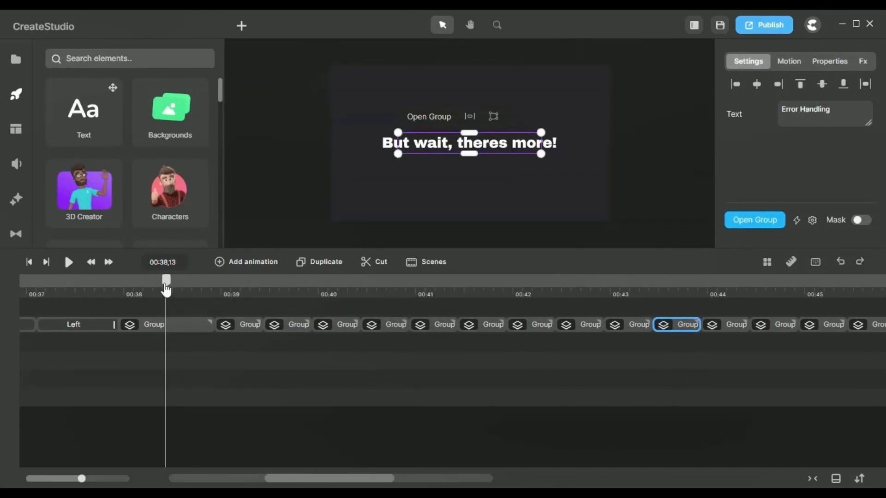
left_click_drag(165, 285, 231, 286)
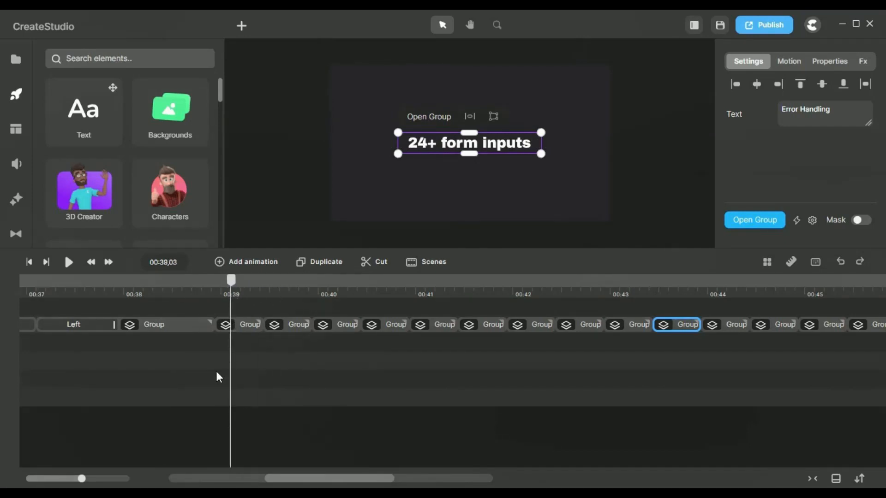
left_click(245, 338)
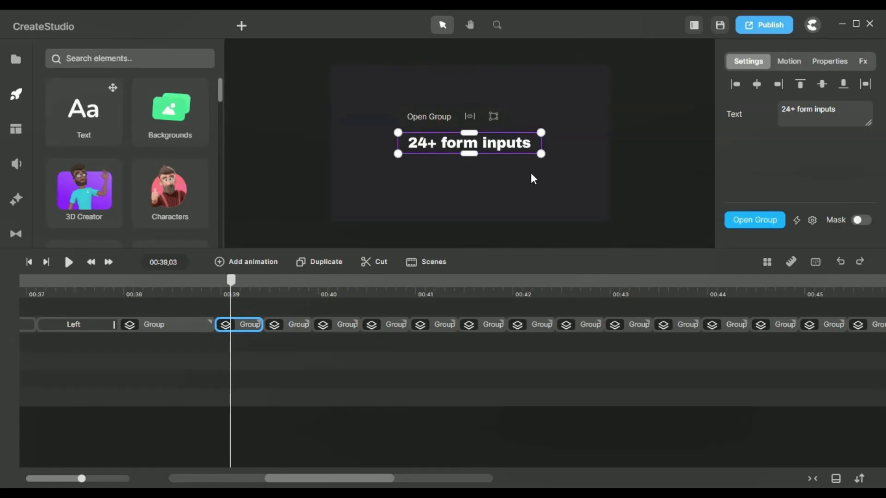
key("ctrl+s")
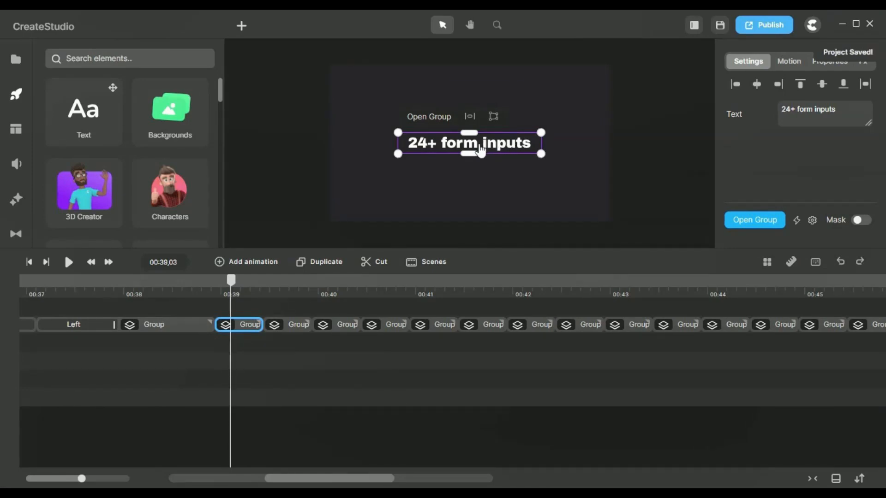
Open the "24+ form inputs" group to view its contents, return to the main timeline and inspect the group's Text setting
double_click(480, 148)
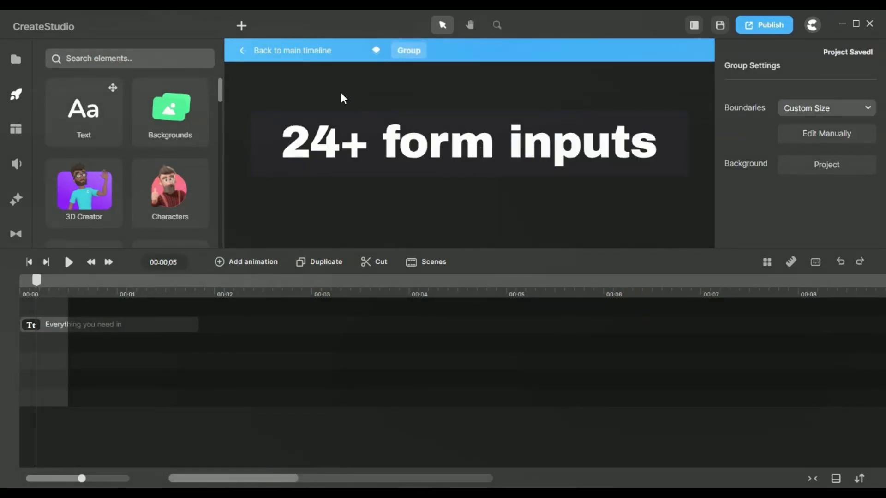
left_click(321, 59)
left_click(374, 329)
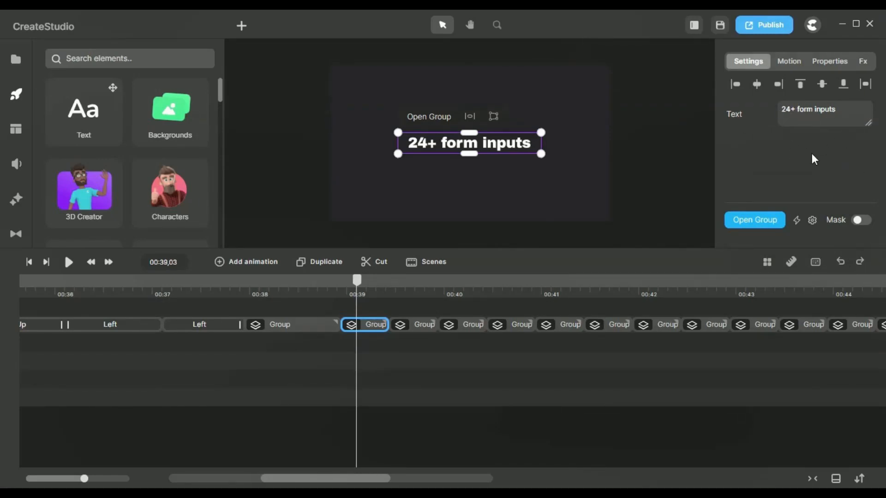
triple_click(790, 109)
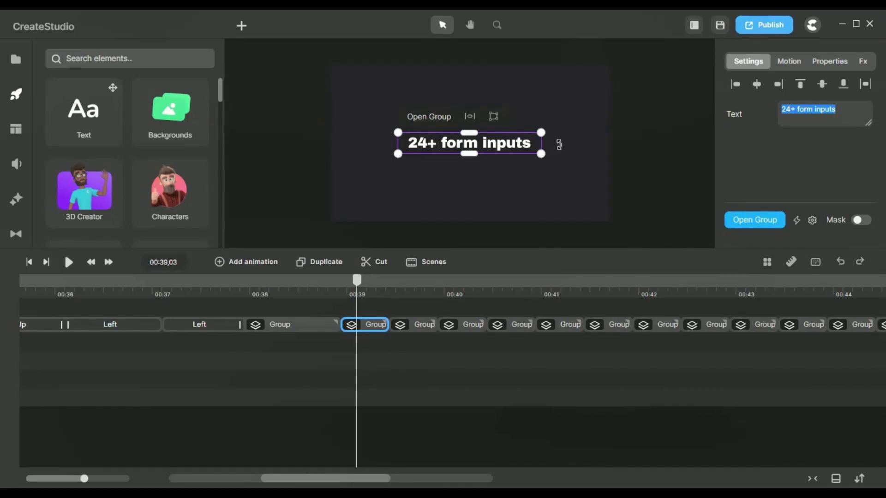
left_click(763, 134)
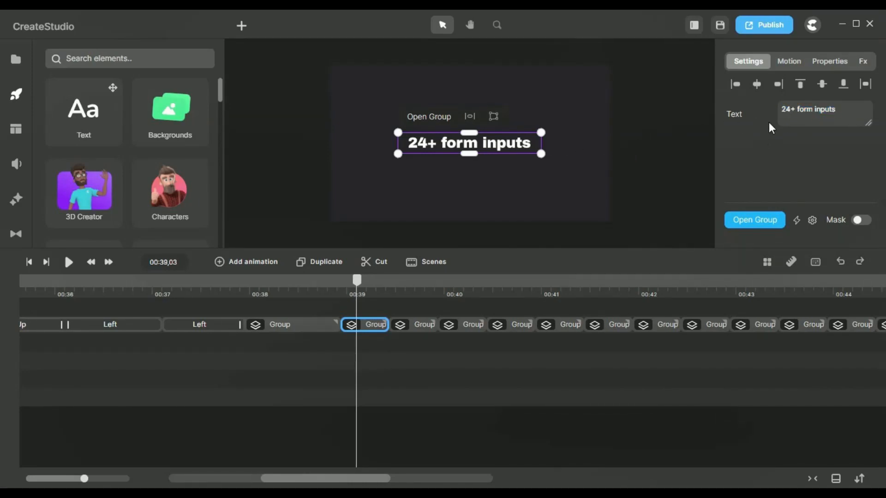
Examine the "24+ form inputs" group from its start to its end, moving the playhead from 00:38,29 to 00:39,11
left_click(270, 423)
left_click_drag(84, 478, 98, 479)
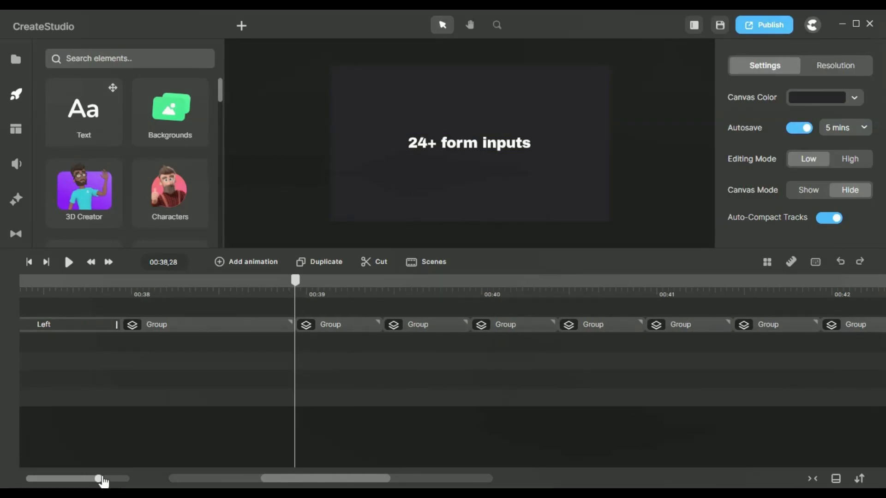
mouse_move(302, 291)
left_mouse_down()
mouse_move(307, 282)
mouse_move(388, 283)
mouse_move(302, 293)
left_mouse_up()
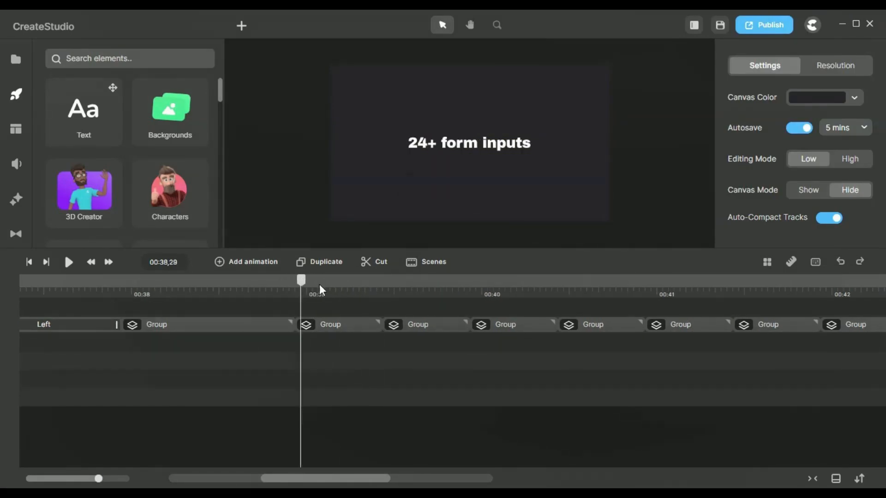
left_click(372, 289)
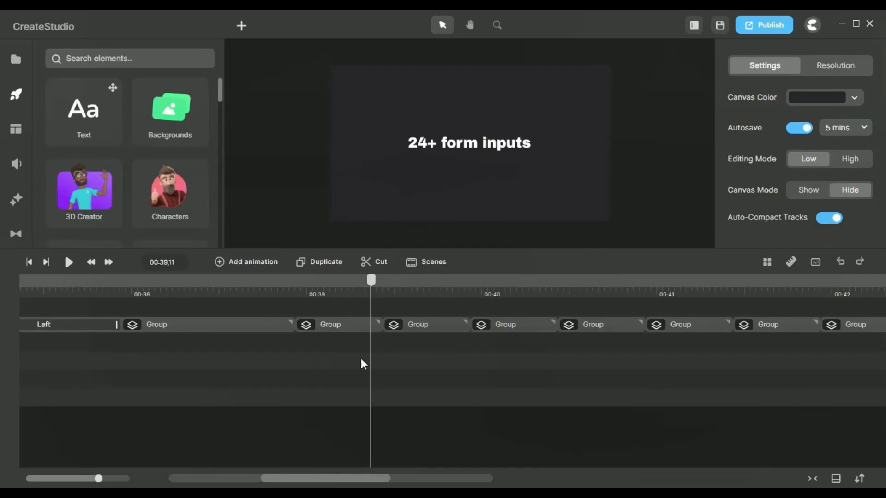
Compare the animated "But wait, theres more!" group with the "24+ form inputs" group, viewing frames between 00:38,08 and 00:39,06
left_click_drag(98, 478, 73, 484)
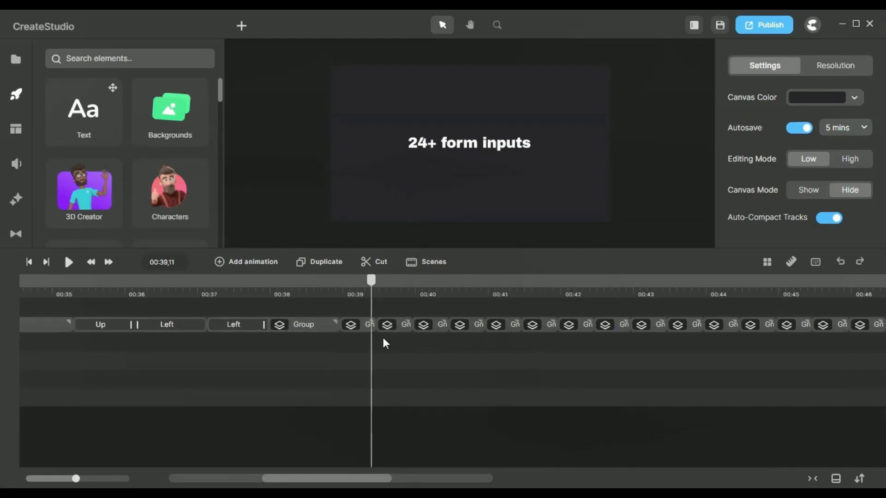
left_click(355, 332)
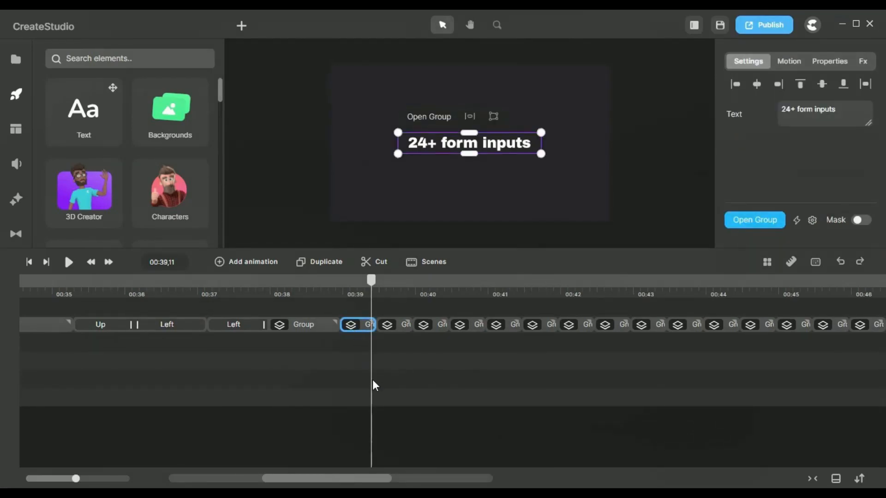
scroll(373, 381, "right", 5)
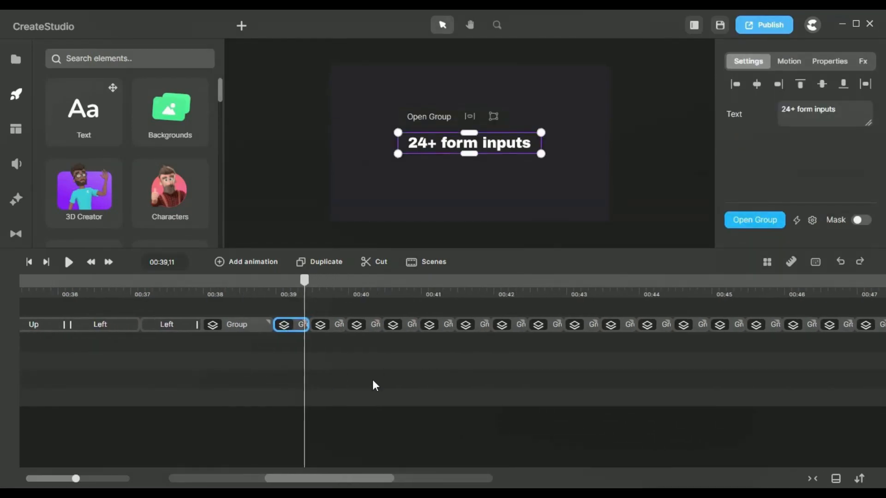
scroll(372, 385, "right", 5)
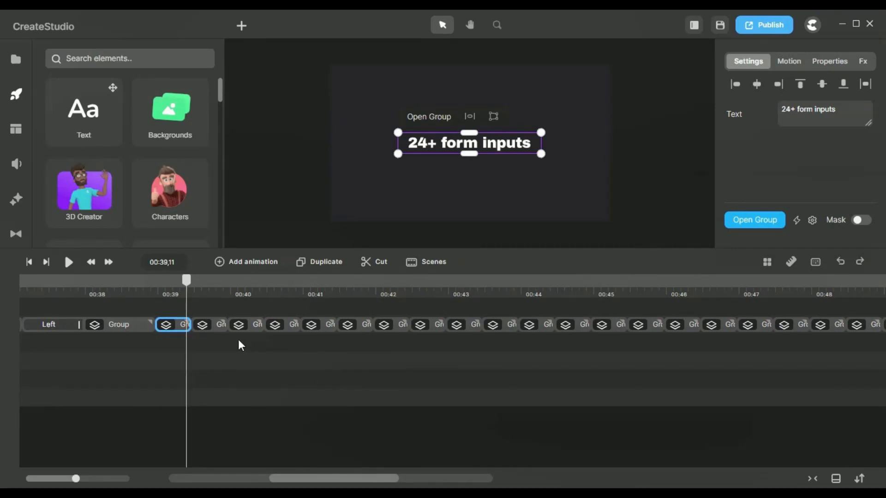
left_click(165, 294)
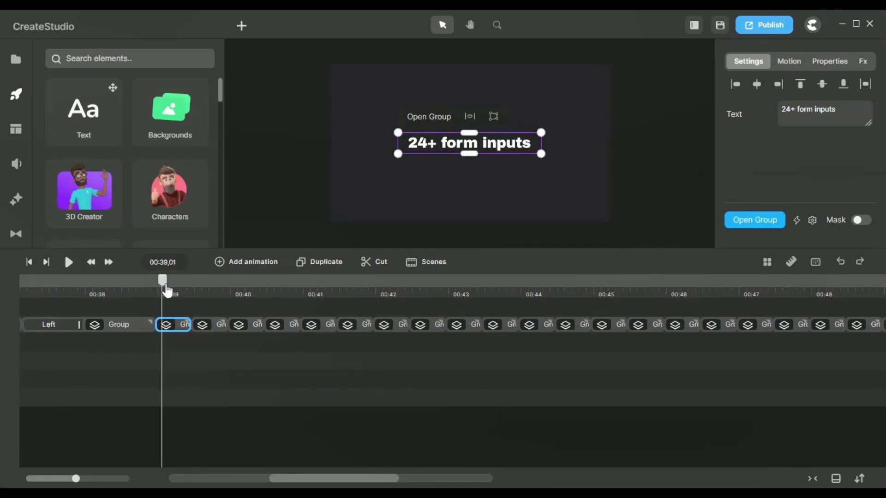
left_click(129, 325)
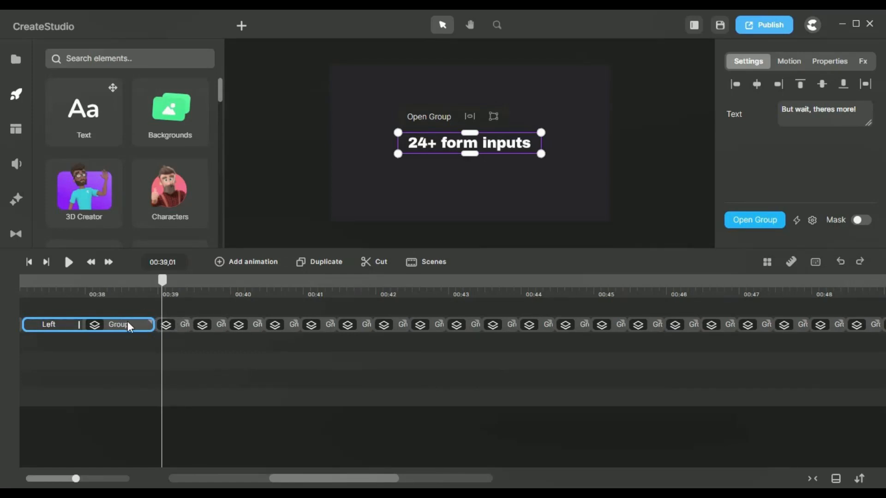
left_click(106, 292)
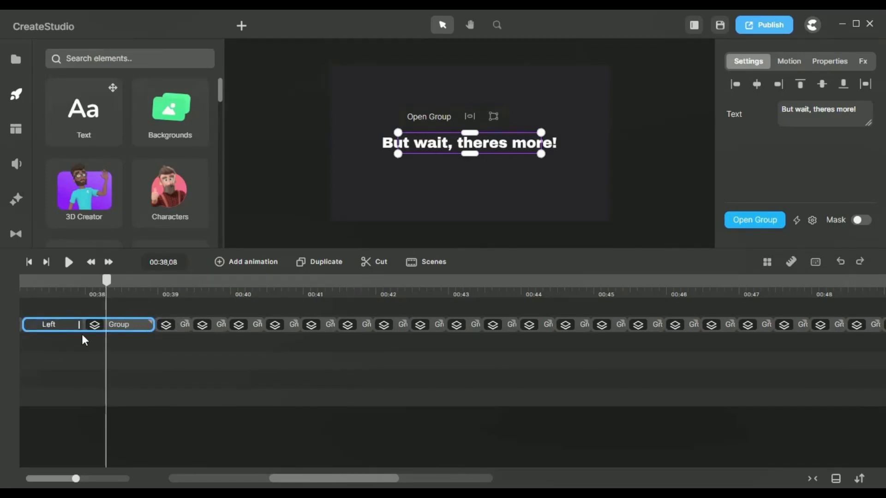
left_click(174, 289)
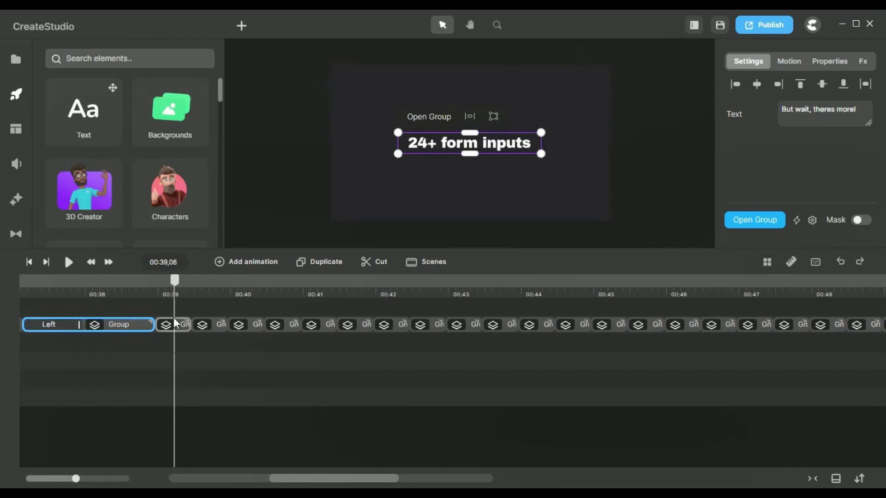
left_click(179, 325)
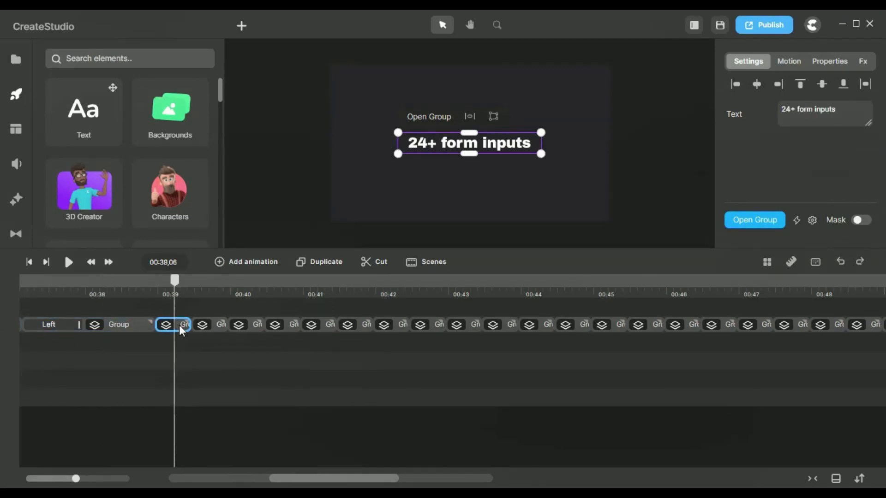
left_click(123, 323)
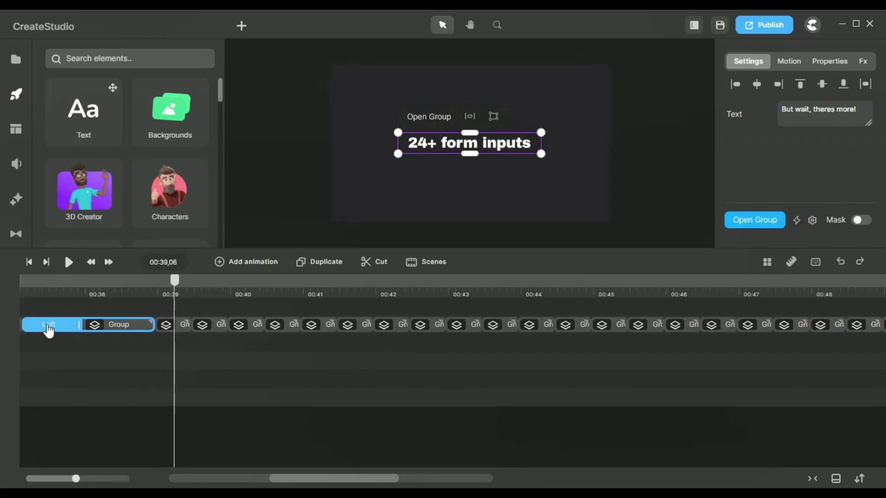
left_click(180, 329)
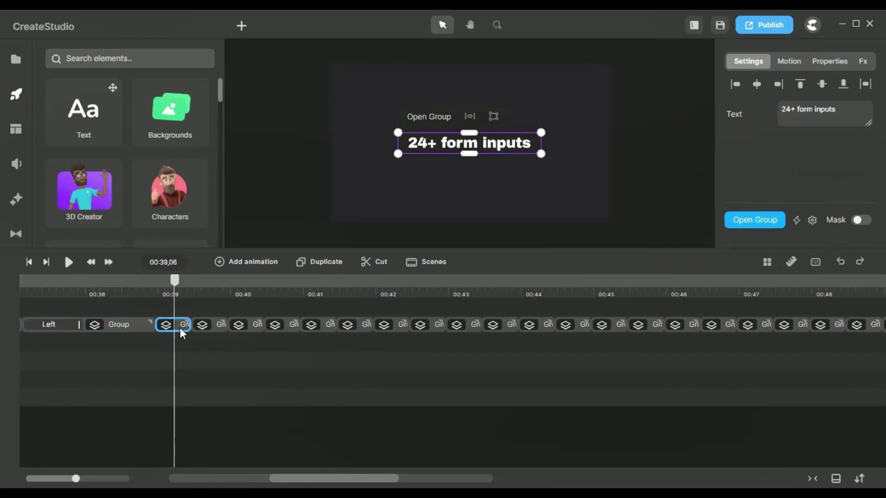
Step through the groups following "24+ form inputs", viewing "One component" at 00:39,24 and "Built-in theme" at 00:41,00
scroll(205, 326, "right", 3)
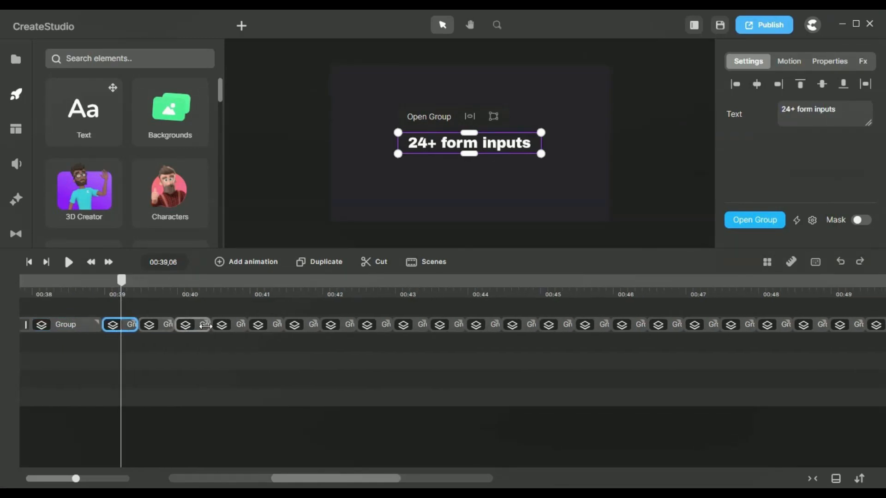
left_click(155, 290)
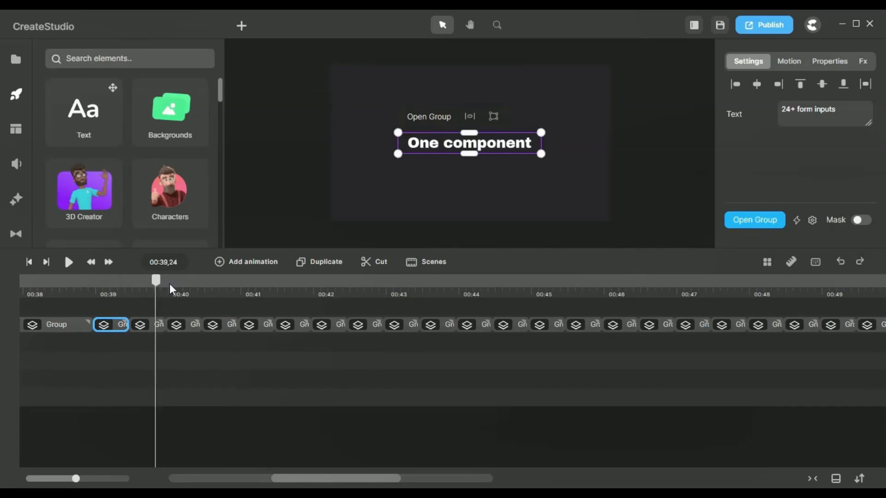
left_click(170, 285)
left_click(242, 286)
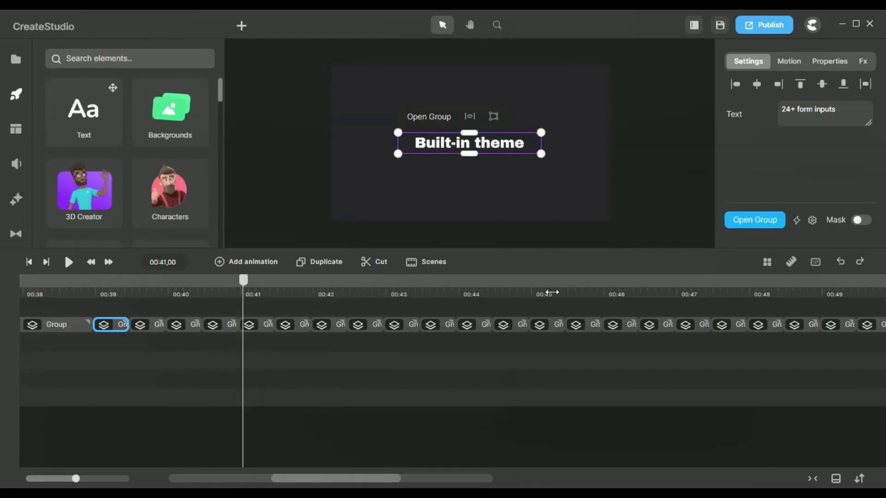
Scrub through the Fade entrance of the "... and so much more" text up to 00:50,12
scroll(560, 296, "right", 5)
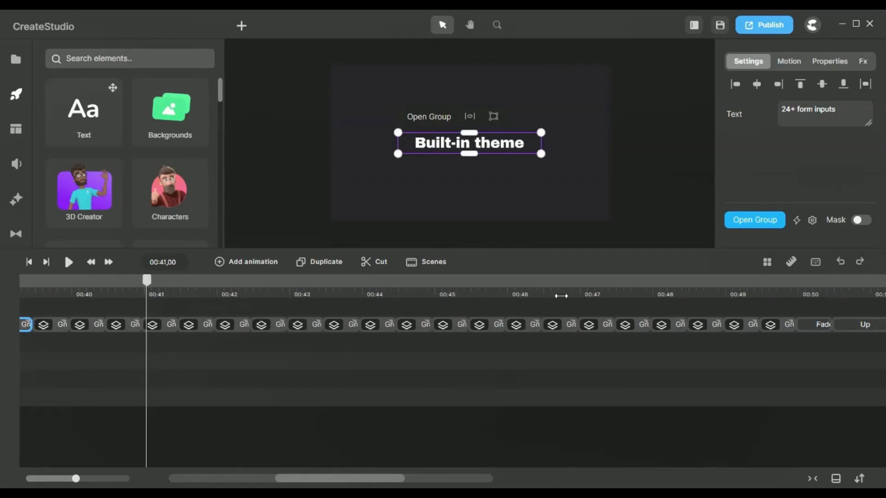
left_click(733, 290)
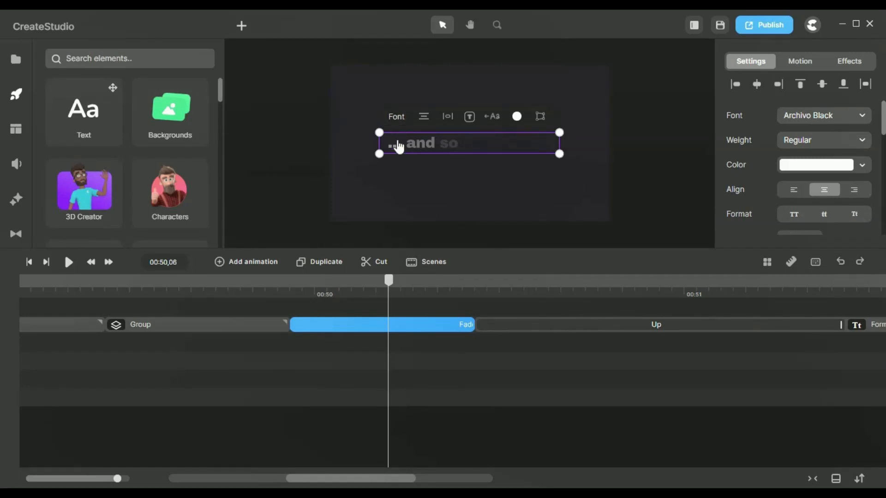
left_click(292, 292)
left_click_drag(293, 295, 462, 294)
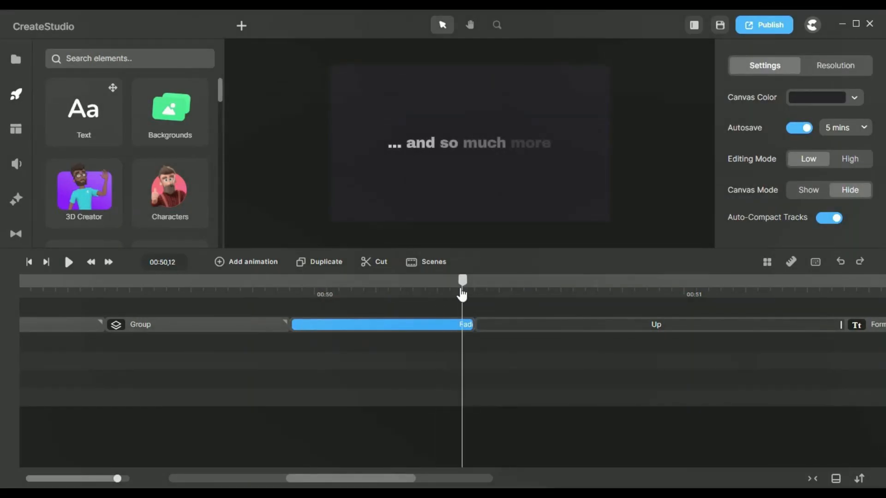
Review the word-by-word Fade In preset settings of the "... and so much more" text and view its end at 00:50,13
left_click(359, 327)
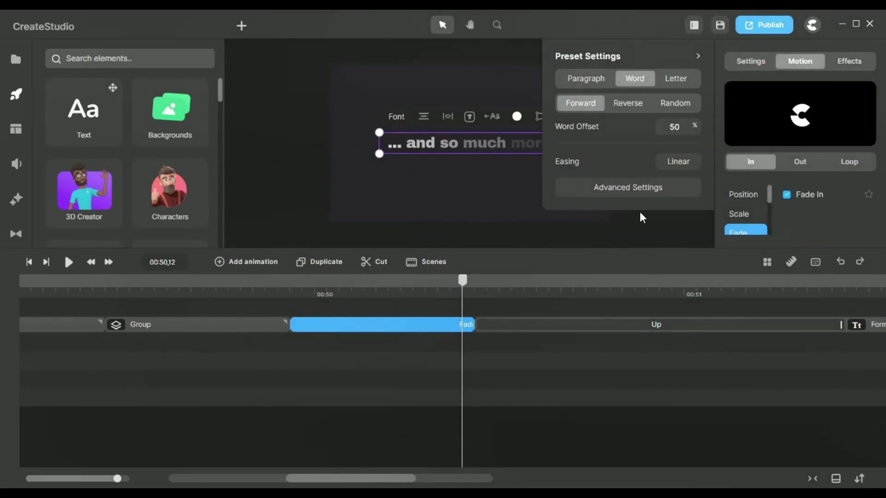
left_click(819, 191)
left_click(812, 197)
mouse_move(464, 283)
left_mouse_down()
mouse_move(304, 301)
mouse_move(441, 303)
mouse_move(438, 282)
mouse_move(484, 297)
mouse_move(449, 285)
mouse_move(474, 283)
left_mouse_up()
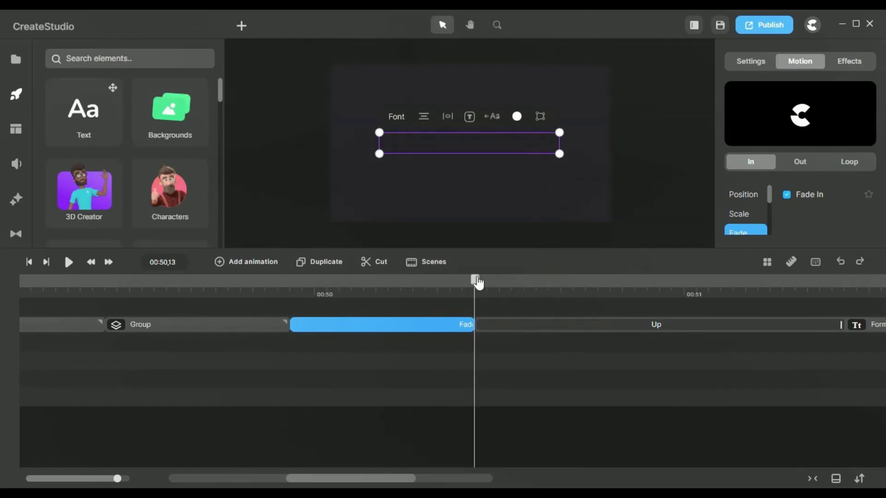
left_click(362, 286)
Examine the "FormKit" text's Scale Up entrance and its preset settings, viewing frames up to 00:51,12
left_click(743, 324)
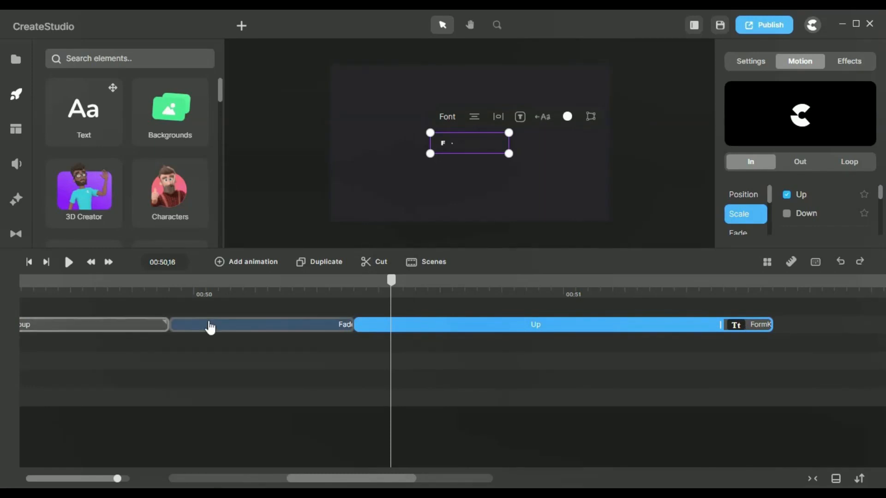
left_click(220, 325)
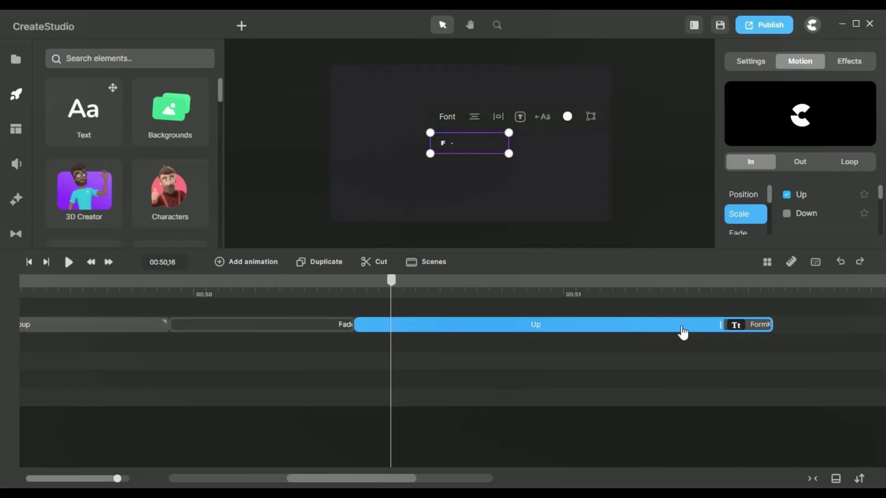
left_click(587, 293)
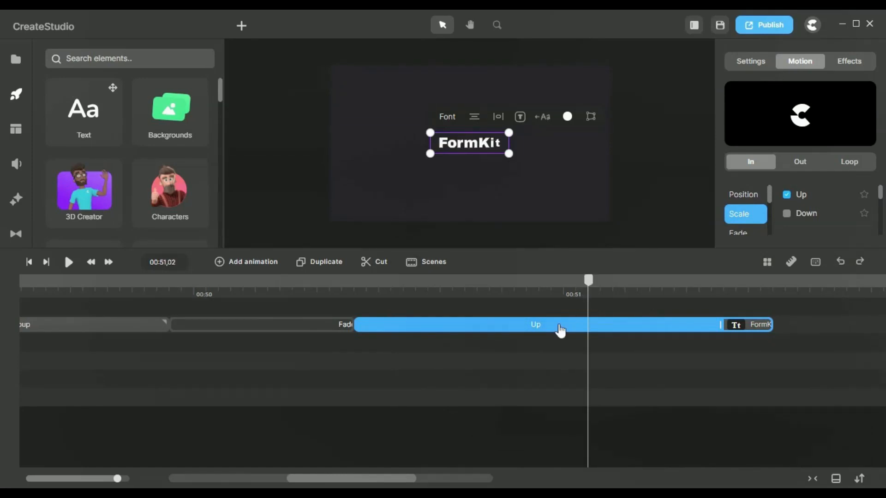
left_click(560, 328)
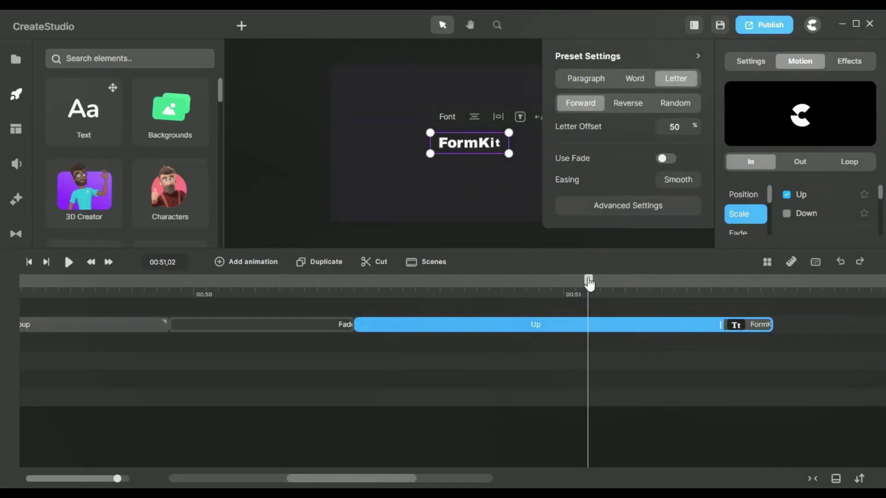
left_click_drag(588, 282, 478, 283)
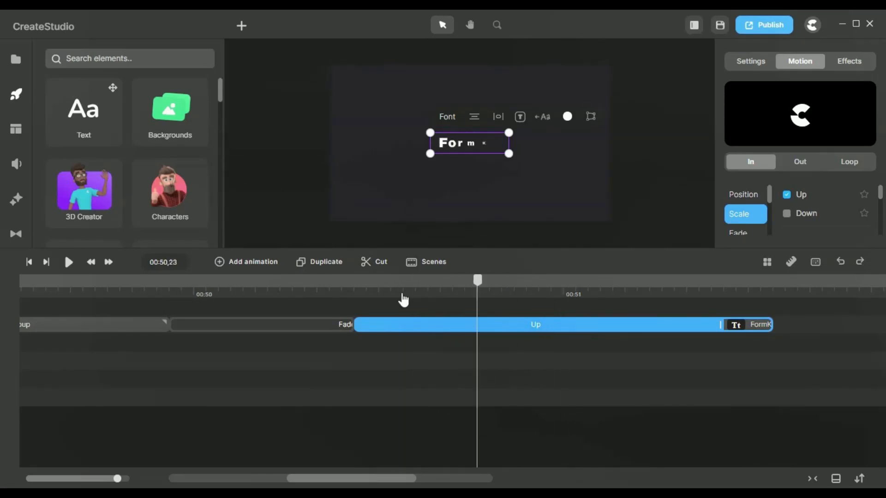
left_click_drag(403, 300, 712, 308)
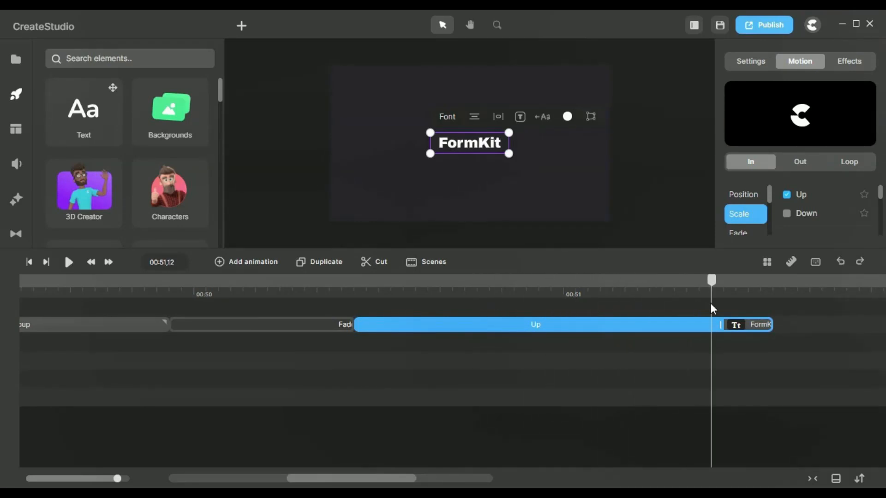
Recheck the "FormKit" text's In motion, inspecting the per-letter settings of its Scale Up preset
left_click(573, 327)
left_click(805, 62)
left_click(749, 196)
left_click(748, 216)
left_click(826, 201)
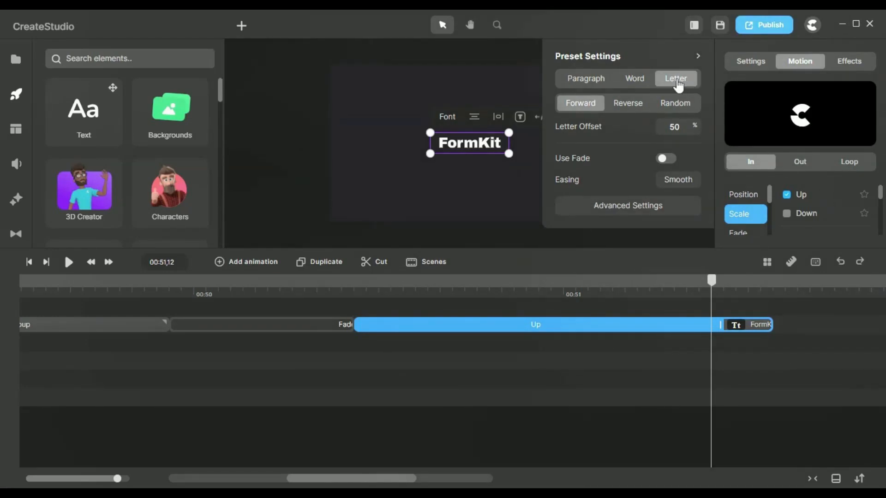
Scrub through the "FormKit" text's entrance from 00:50,14 to the text's end part at 00:51,15
left_click(362, 294)
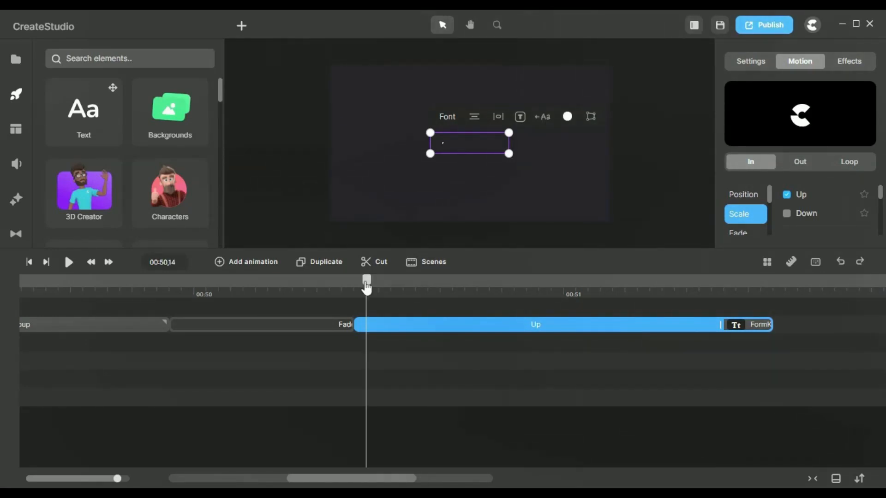
left_click_drag(365, 284, 680, 290)
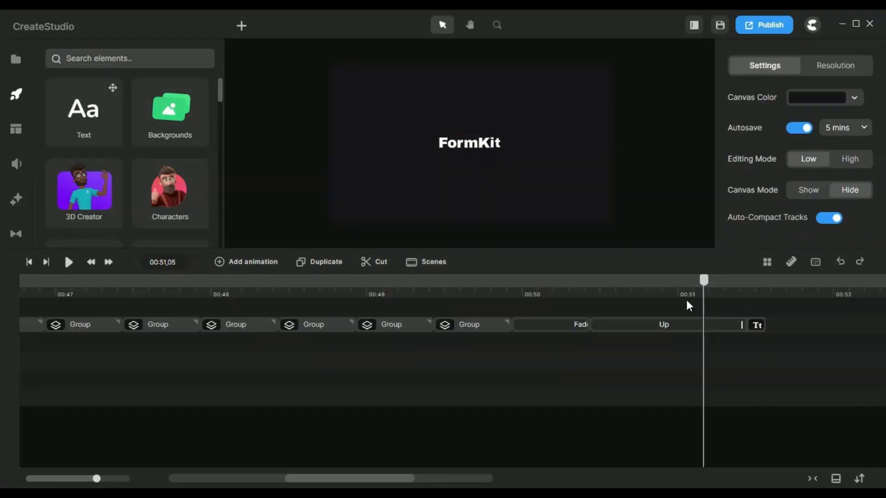
left_click_drag(686, 296, 750, 300)
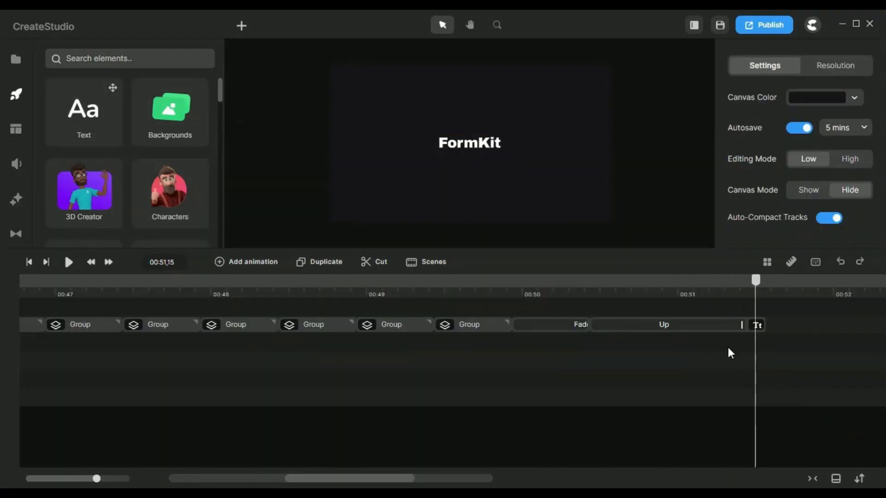